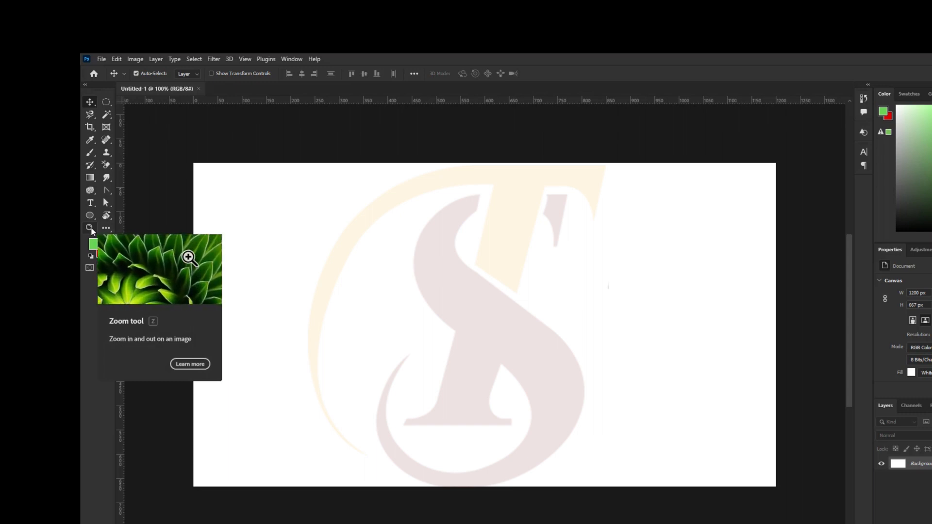
Zoom the blank canvas in and out with the Zoom tool, ranging from 500% down to 6.25%.
click(90, 227)
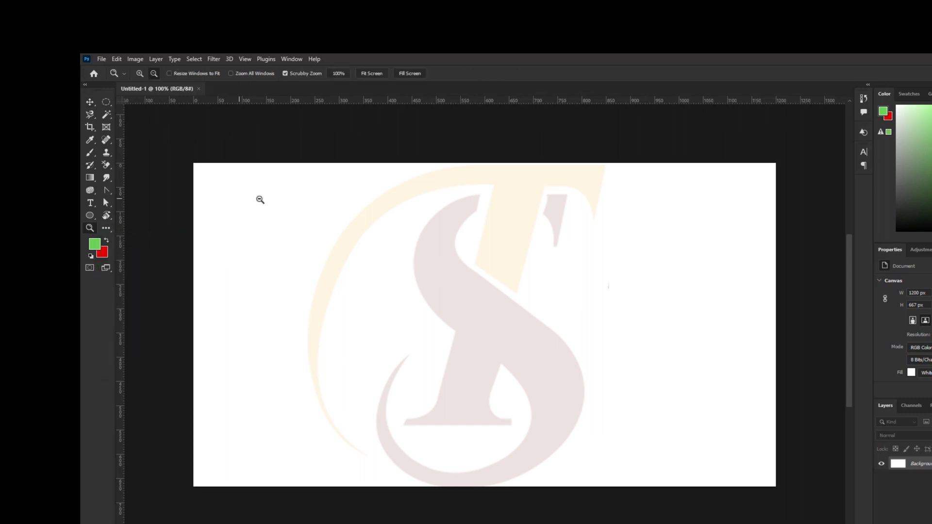
alt+click(285, 186)
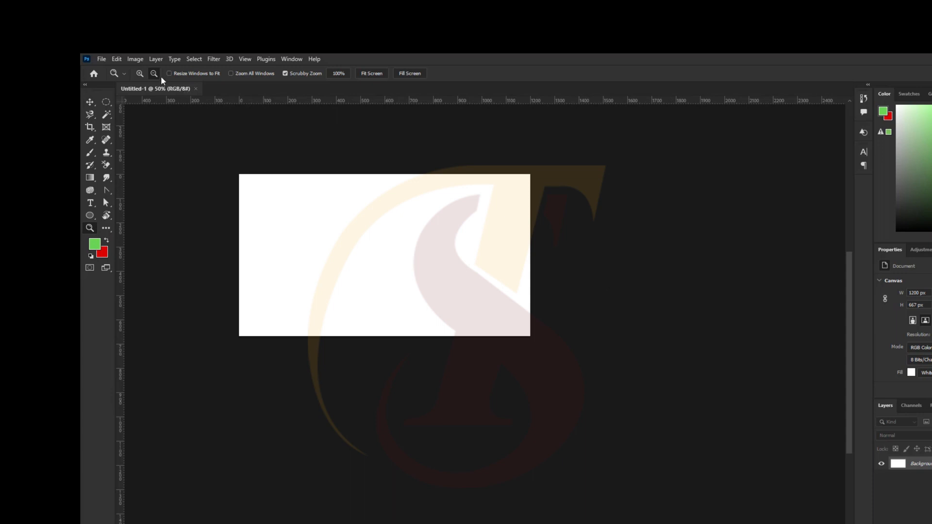
click(140, 72)
click(250, 187)
drag(251, 187, 165, 88)
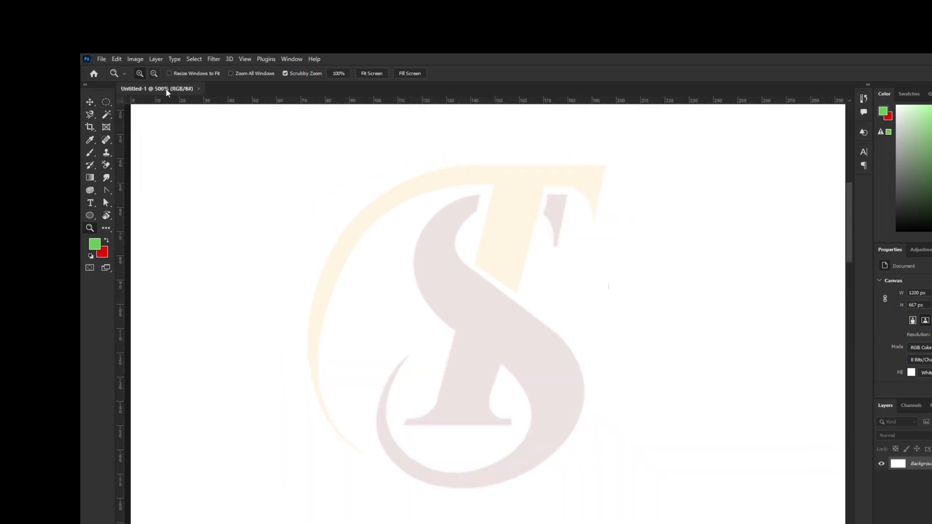
click(154, 73)
click(183, 120)
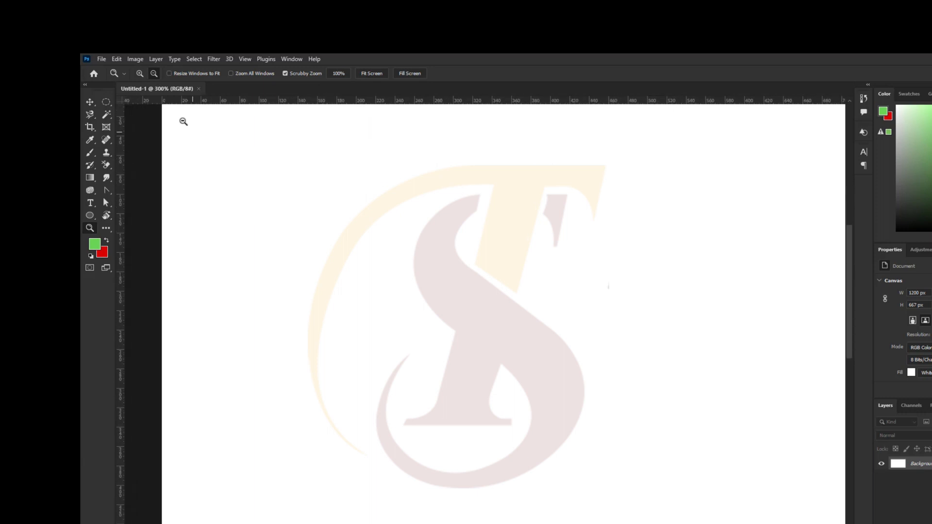
drag(210, 145, 210, 146)
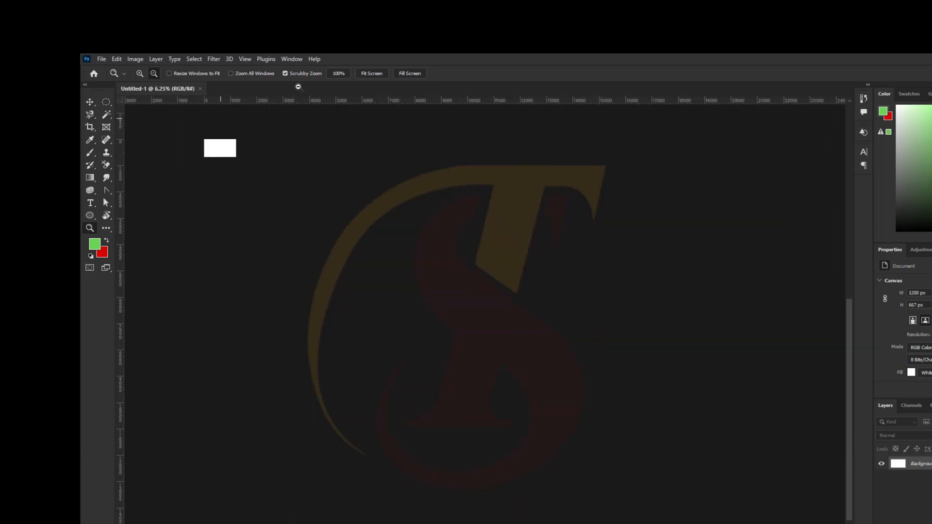
Compare the canvas at 100% zoom with the Fit Screen and Fill Screen views.
click(337, 73)
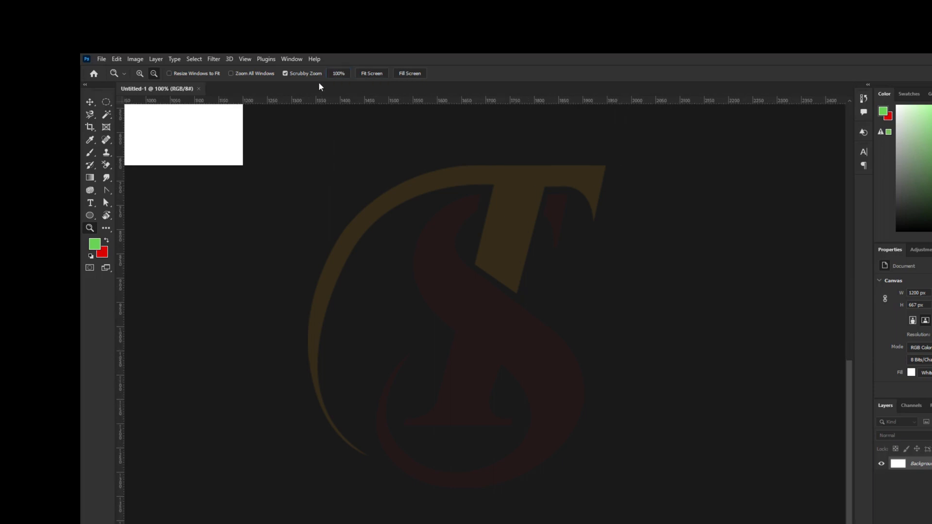
click(383, 77)
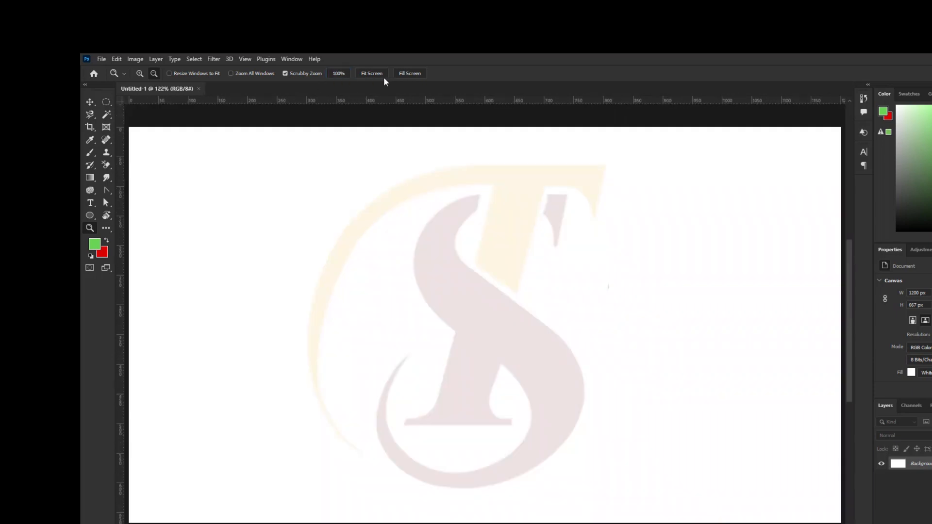
alt+click(468, 264)
alt+click(468, 265)
alt+click(468, 264)
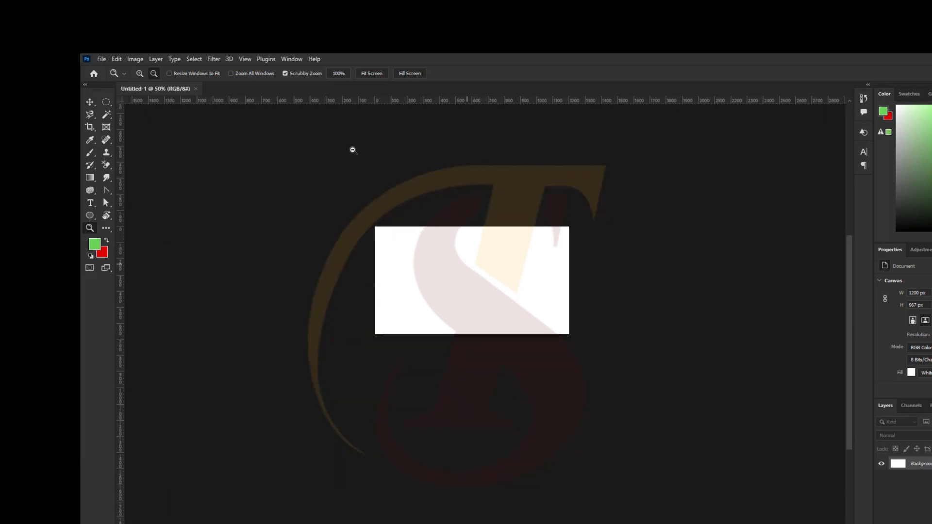
click(343, 74)
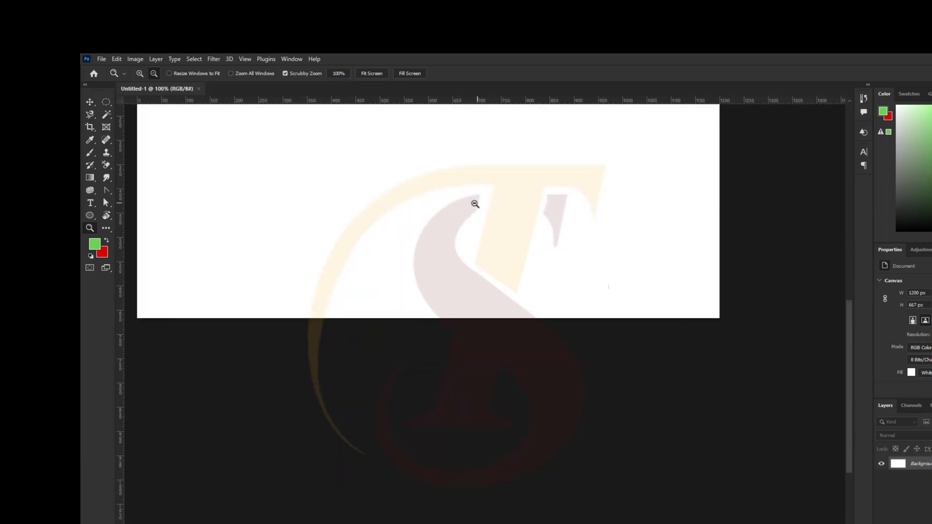
key(ctrl+0)
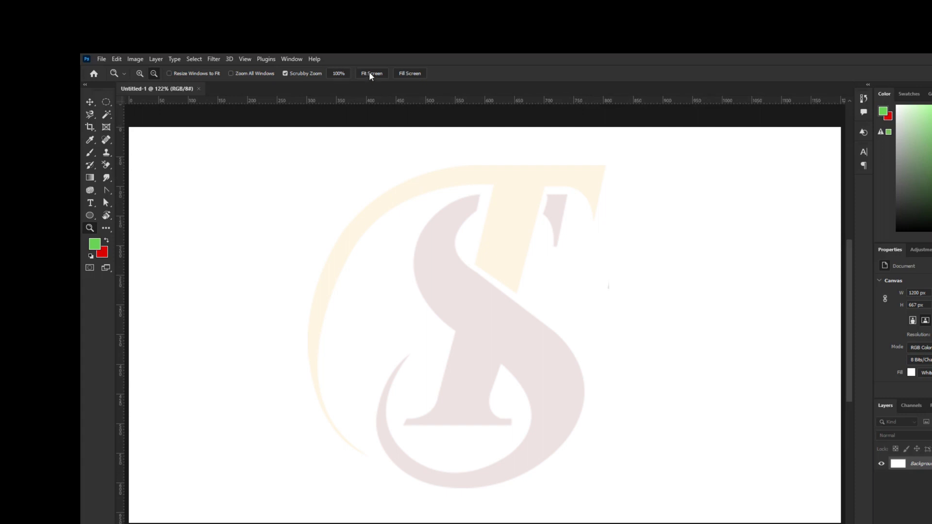
click(371, 74)
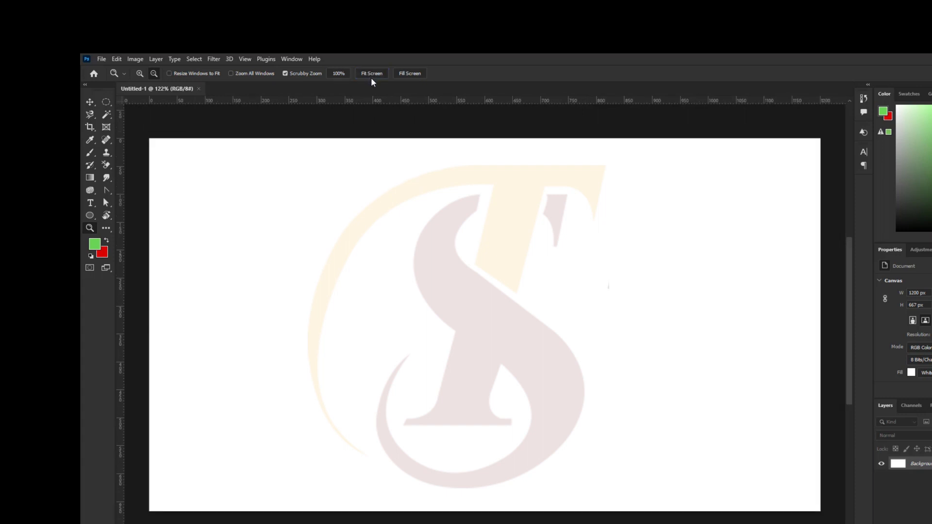
click(377, 73)
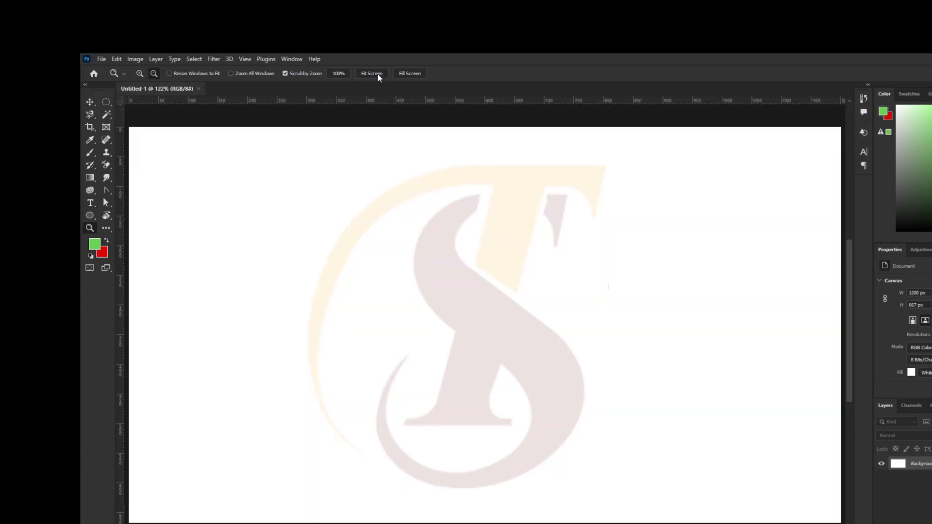
click(407, 72)
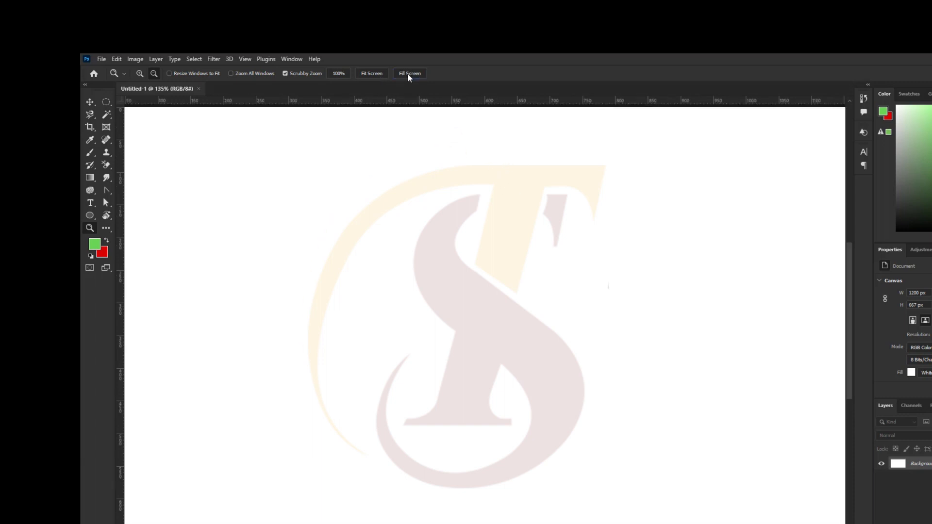
Magnify the canvas up to 600%, reduce it below 50% and return it to 100%.
click(526, 248)
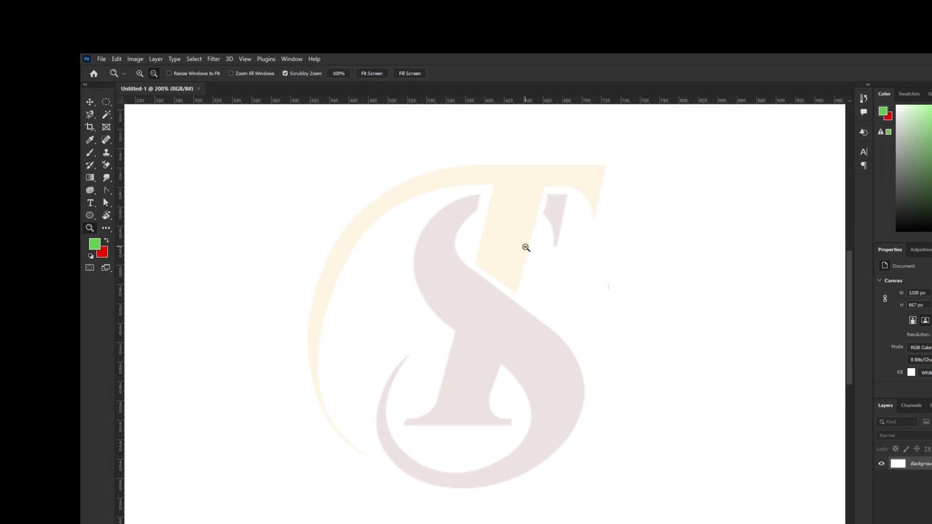
scroll(526, 247, down, 1)
scroll(526, 247, up, 4)
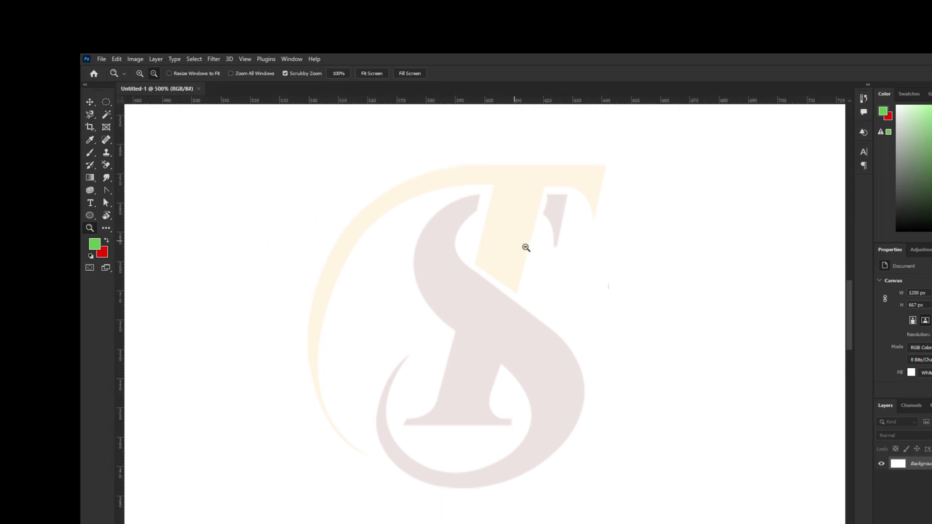
scroll(526, 248, up, 1)
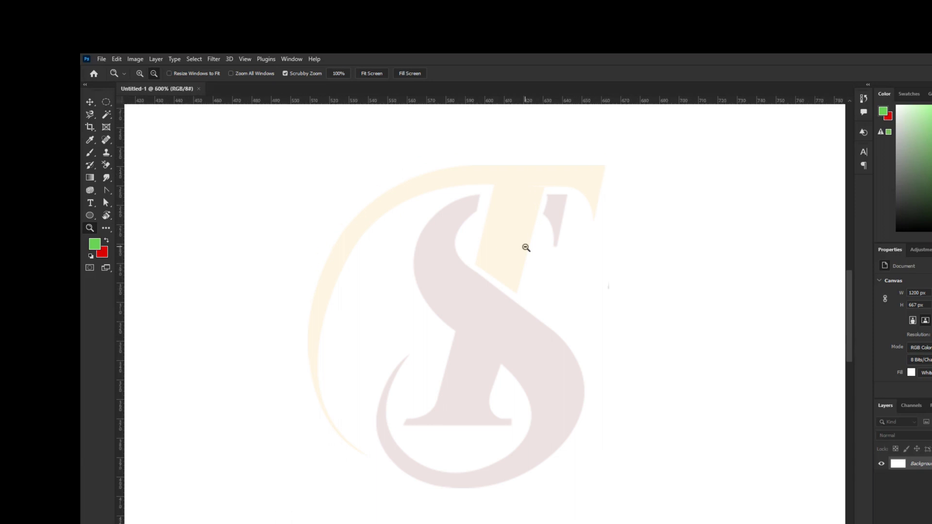
scroll(526, 248, down, 8)
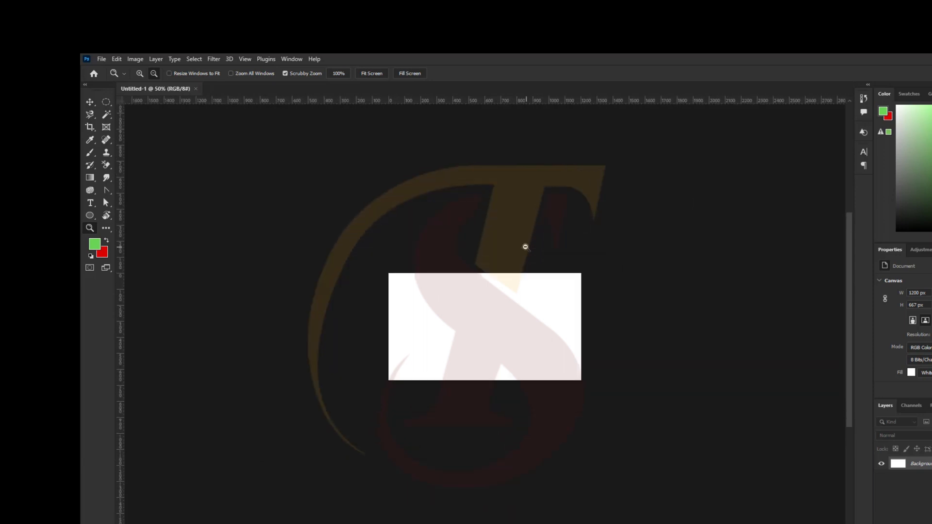
scroll(525, 247, down, 1)
scroll(525, 248, up, 4)
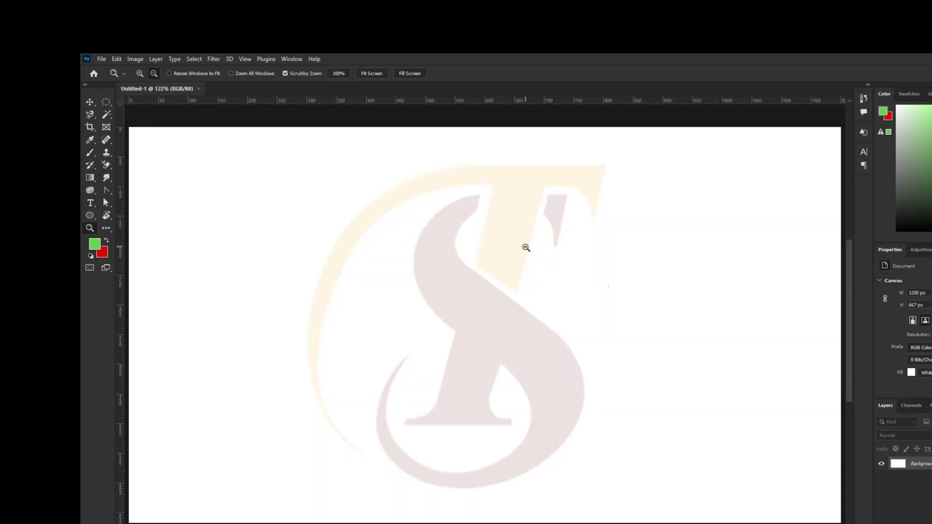
scroll(527, 248, down, 1)
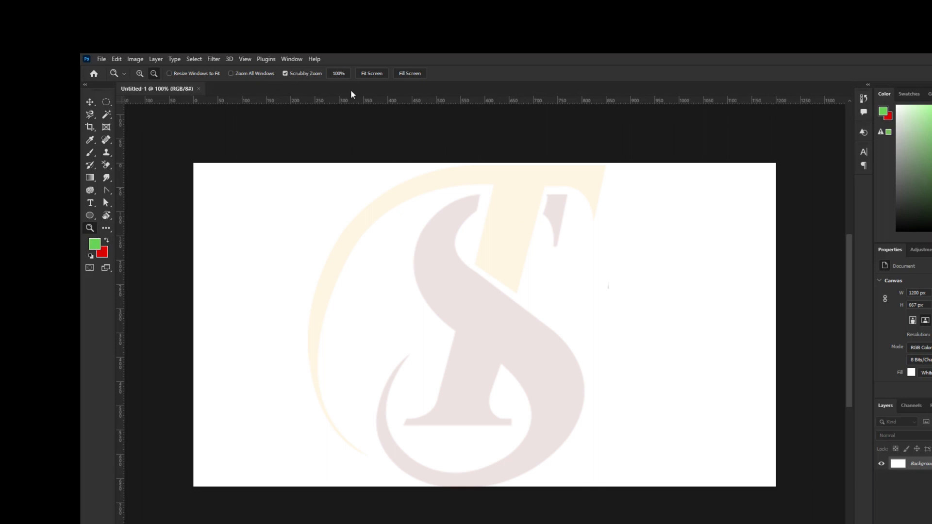
click(106, 104)
click(142, 100)
drag(310, 198, 612, 312)
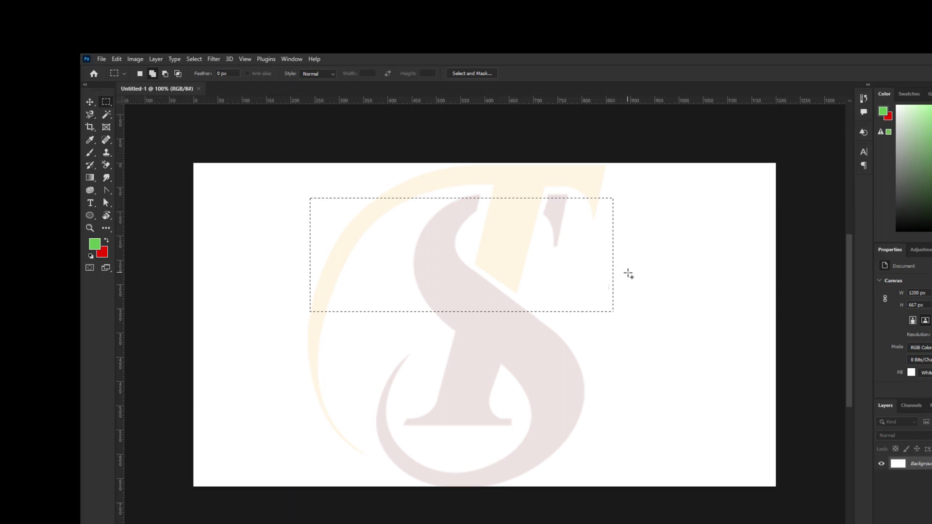
key(ctrl+d)
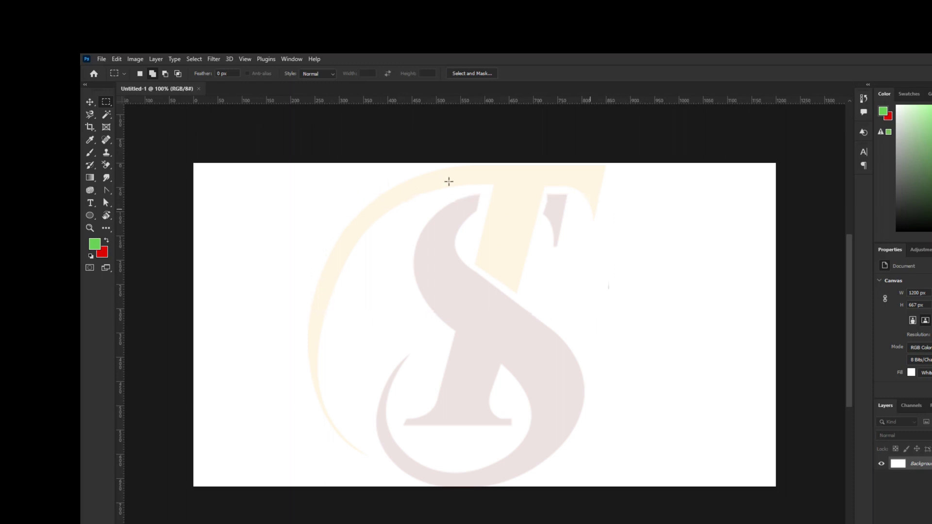
Draw eight green rectangles of varied sizes across the canvas with the Rectangle tool.
right_click(93, 221)
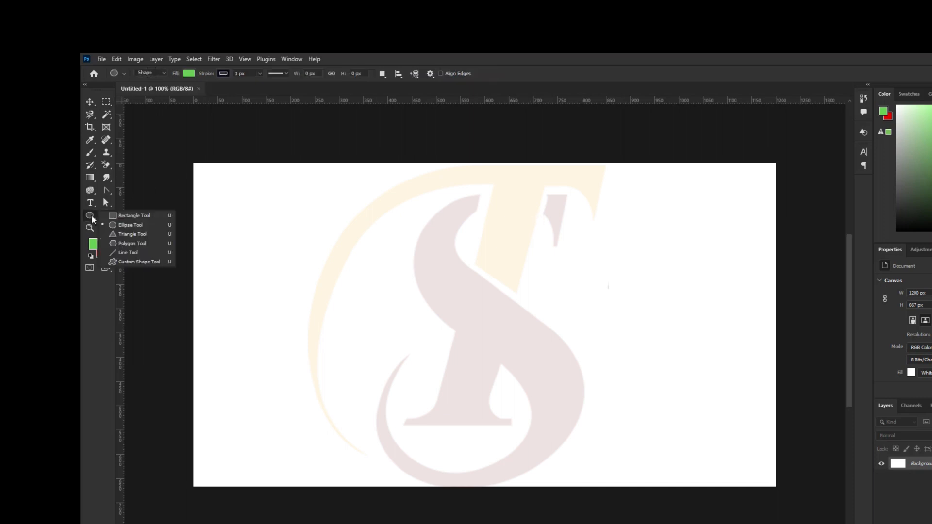
click(117, 215)
drag(221, 185, 285, 247)
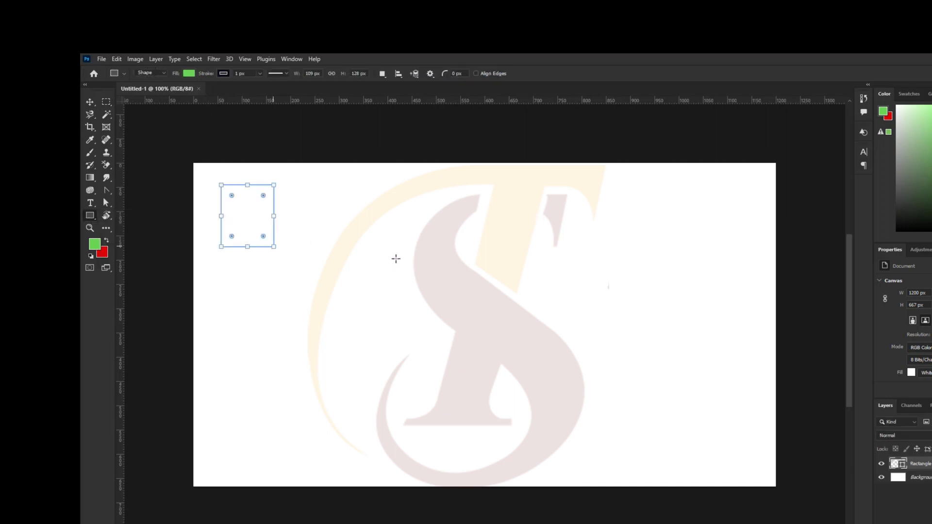
drag(315, 196, 384, 278)
drag(407, 222, 465, 283)
drag(513, 222, 565, 280)
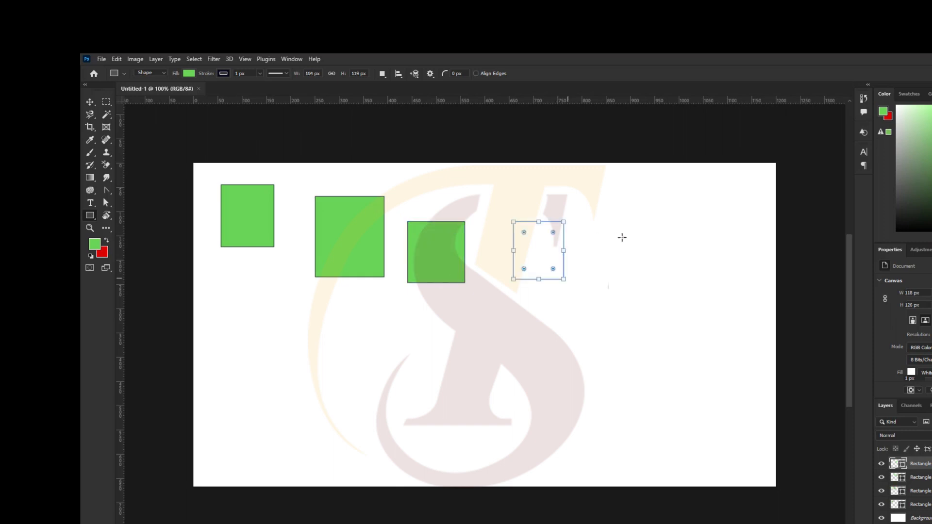
drag(617, 227, 721, 381)
drag(484, 351, 553, 413)
drag(308, 356, 408, 420)
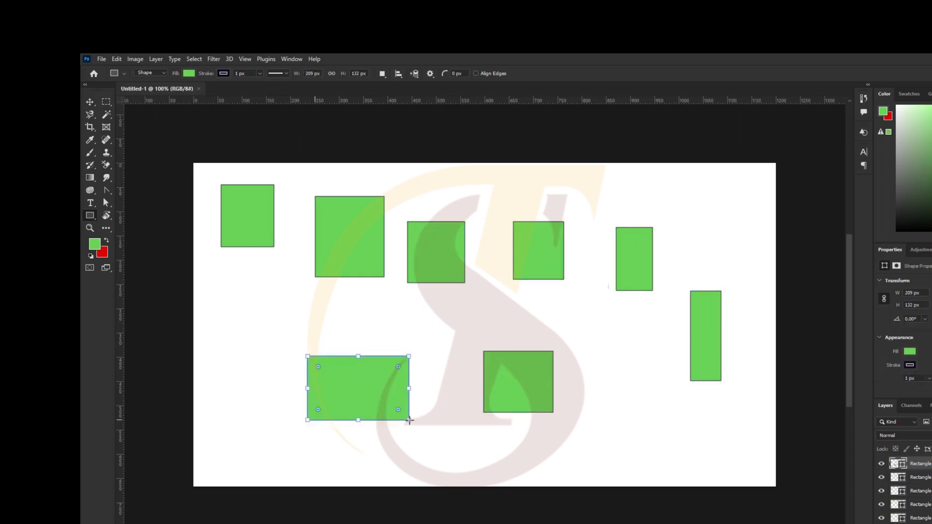
Undo the last six rectangles so that only the first two are left on the canvas.
key(ctrl+z)
key(ctrl+z)
key(ctrl+z)
key(ctrl+z)
key(ctrl+z)
key(ctrl+z)
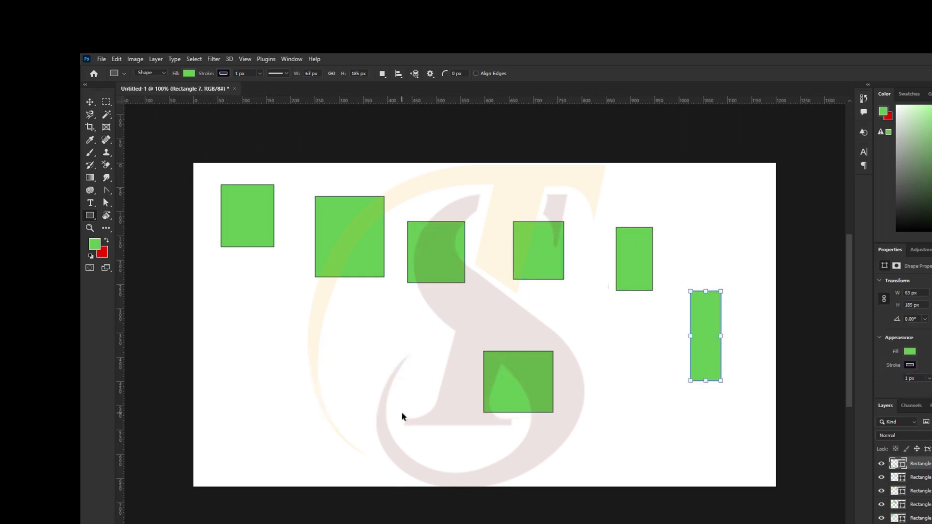
key(ctrl+z)
key(ctrl+z)
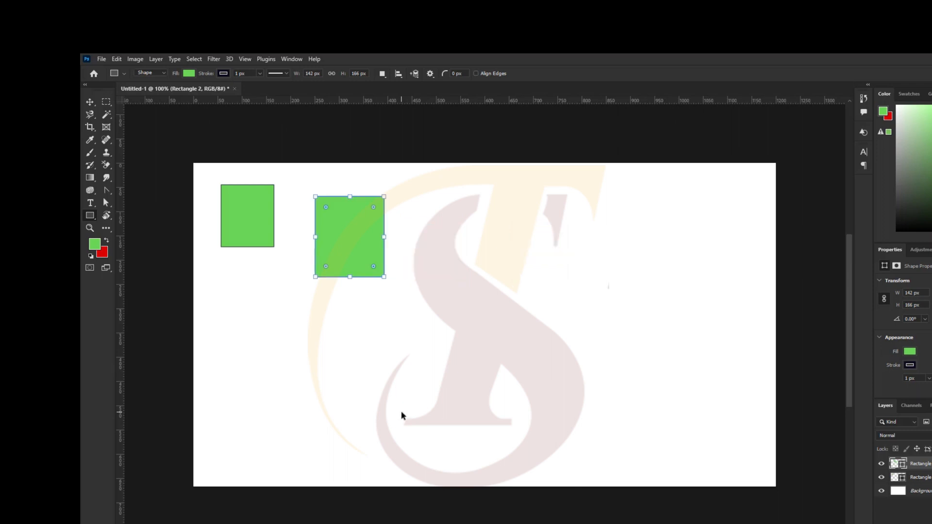
Redo all six undone rectangles.
key(ctrl+shift+z)
key(ctrl+shift+z)
key(ctrl+shift+z)
key(ctrl+shift+z)
key(ctrl+shift+z)
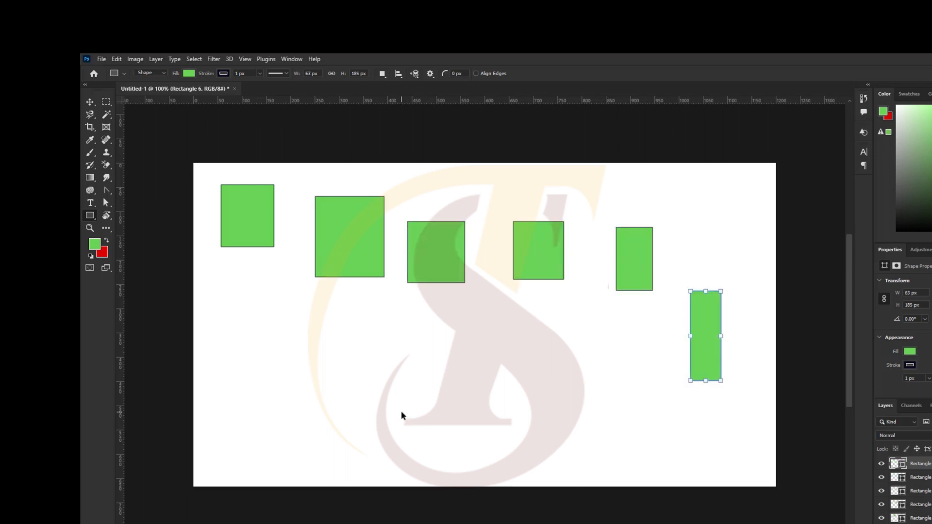
key(ctrl+shift+z)
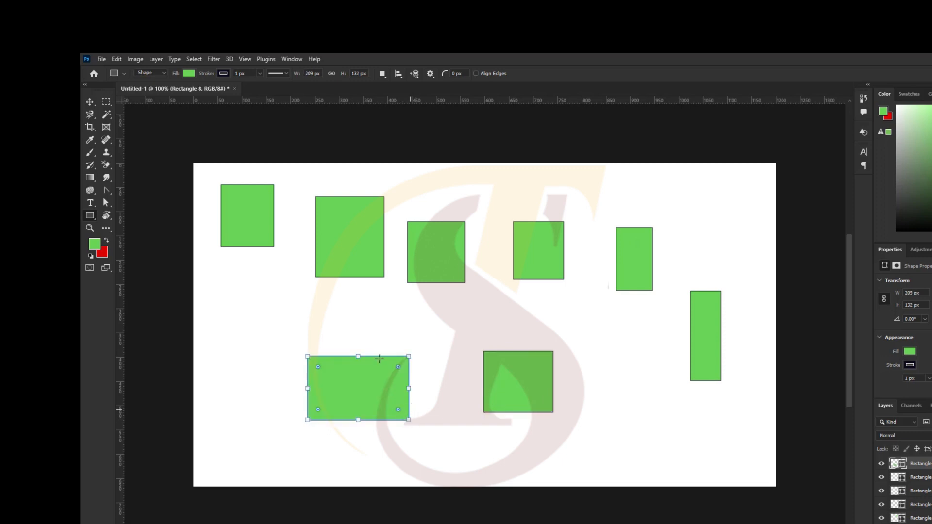
click(116, 60)
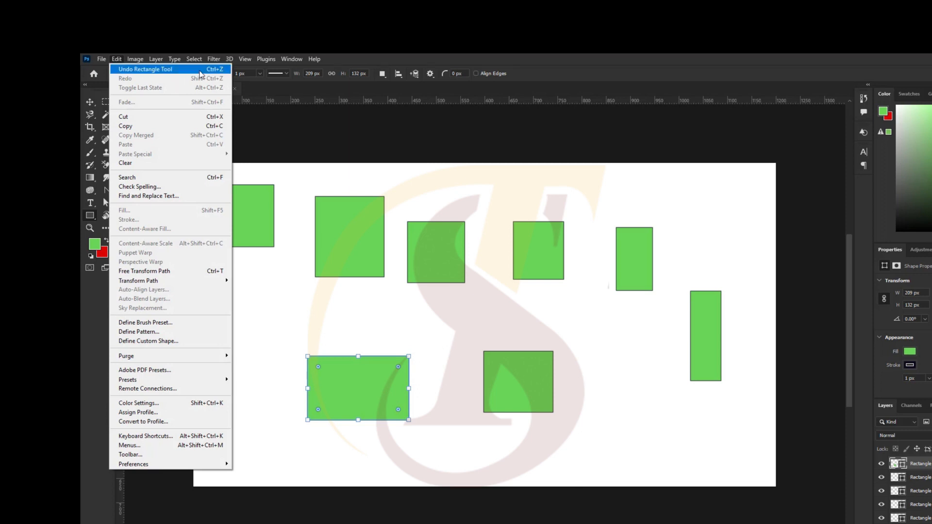
click(410, 57)
Create a new layer above the rectangles, entering a first name as the layer name.
click(90, 107)
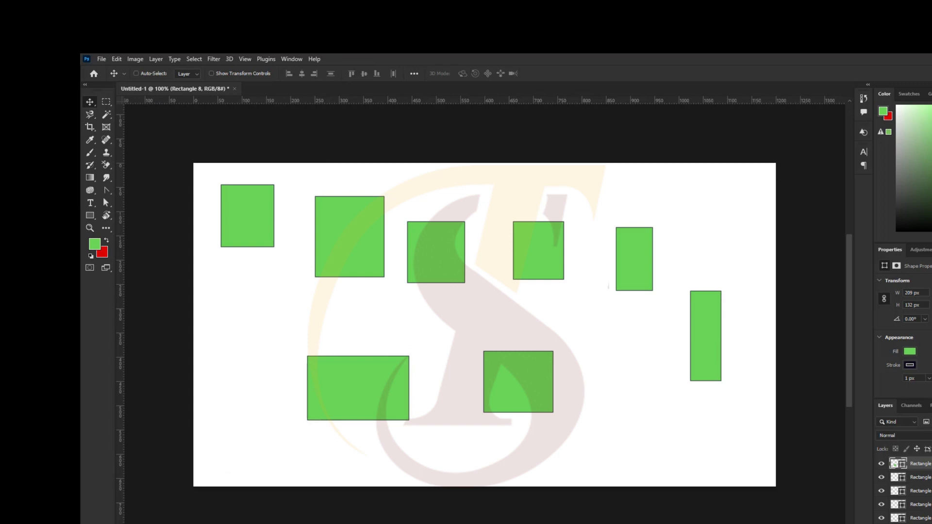
key(ctrl+shift+n)
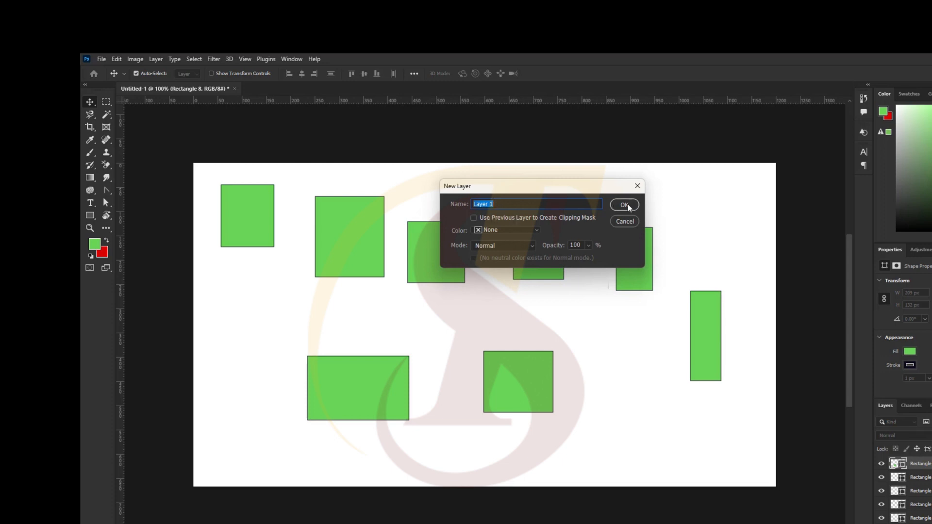
text(sanan)
click(624, 204)
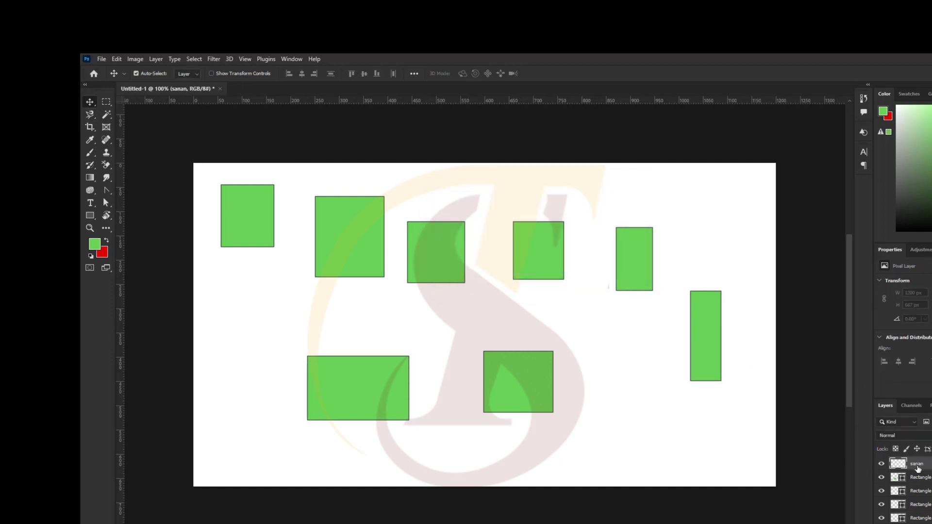
Move the fourth rectangle of the upper row down and slightly right with the Move tool, then deselect it.
drag(540, 256, 569, 306)
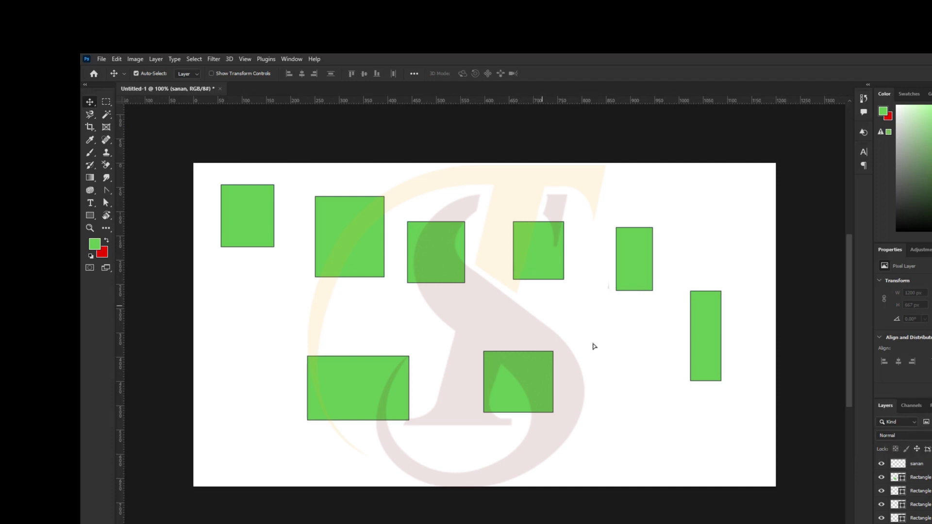
click(623, 391)
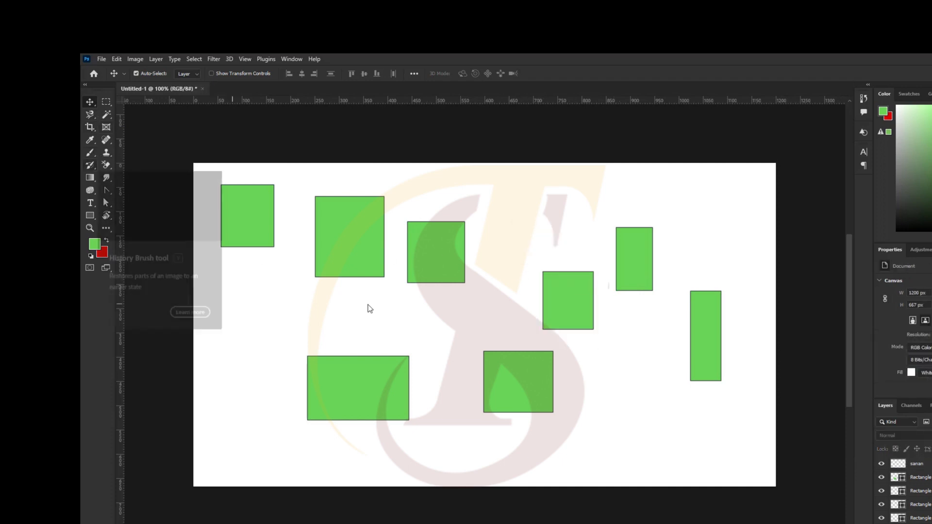
Delete all the rectangles and the empty named layer, leaving only the Background layer.
drag(803, 432, 350, 224)
key(Delete)
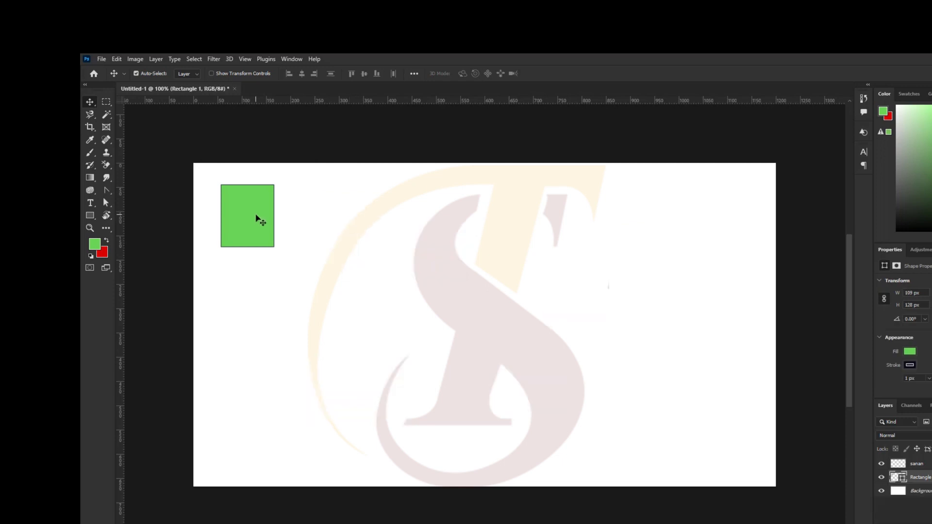
click(917, 464)
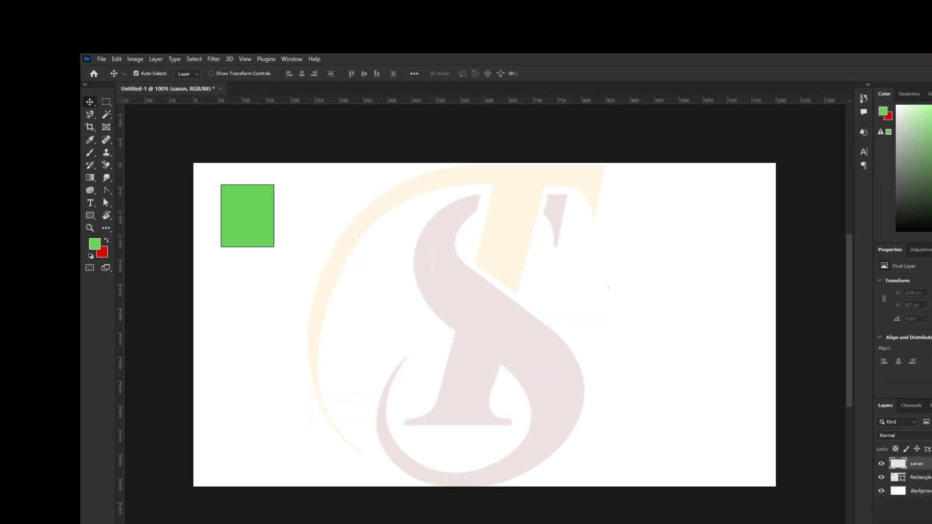
click(926, 478)
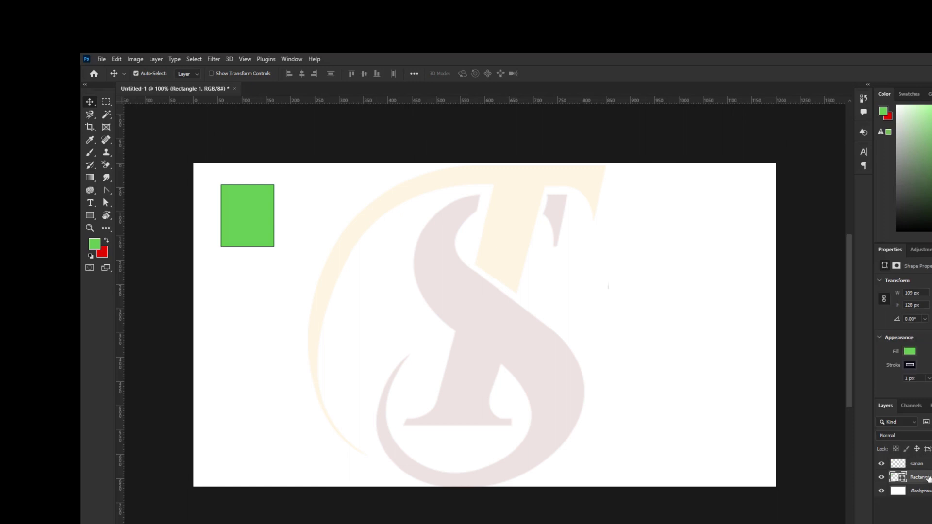
click(927, 465)
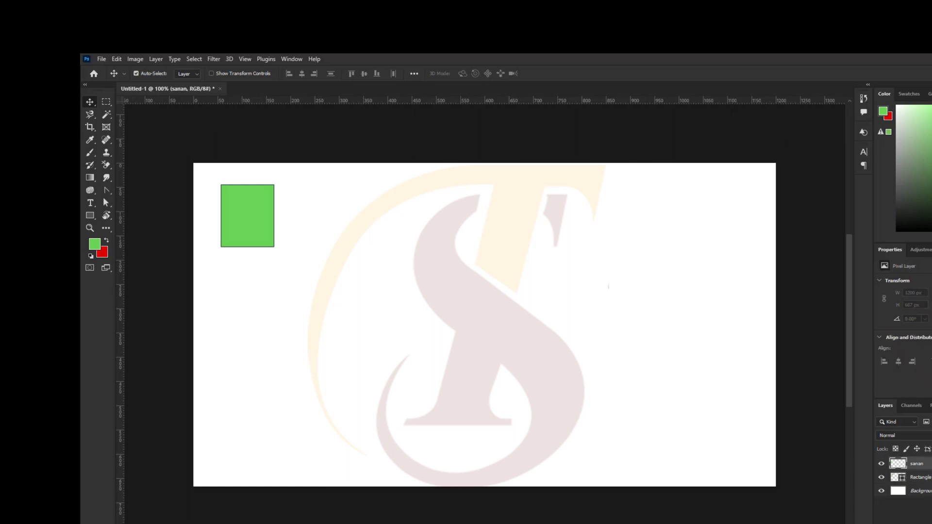
key(Delete)
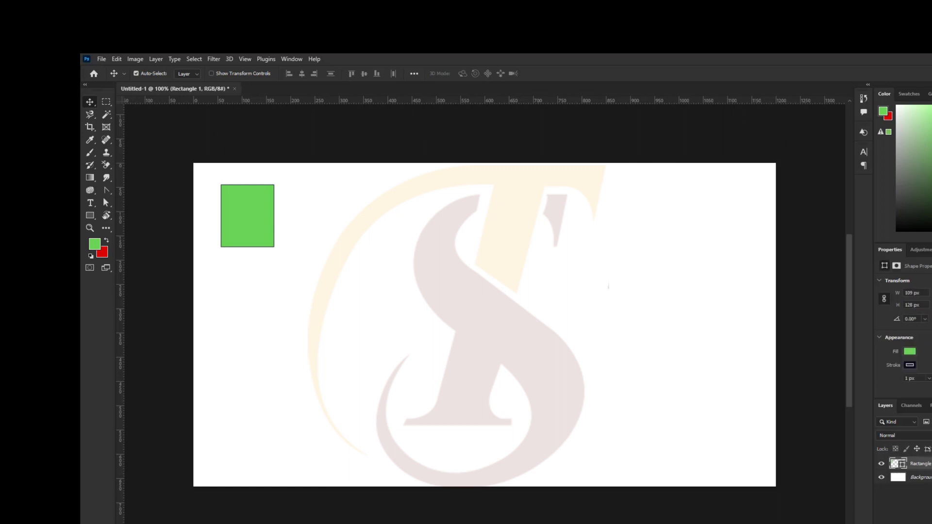
key(Delete)
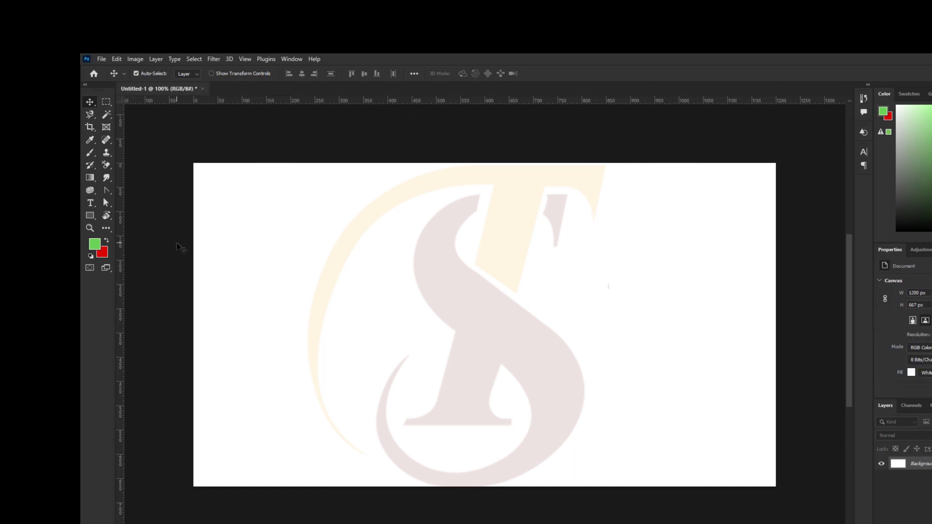
Draw three green rectangles side by side: a large one about 270 × 235 px and two smaller ones, the last about 121 × 121 px.
click(90, 215)
drag(326, 229, 457, 343)
drag(480, 273, 533, 330)
drag(556, 260, 615, 318)
click(89, 101)
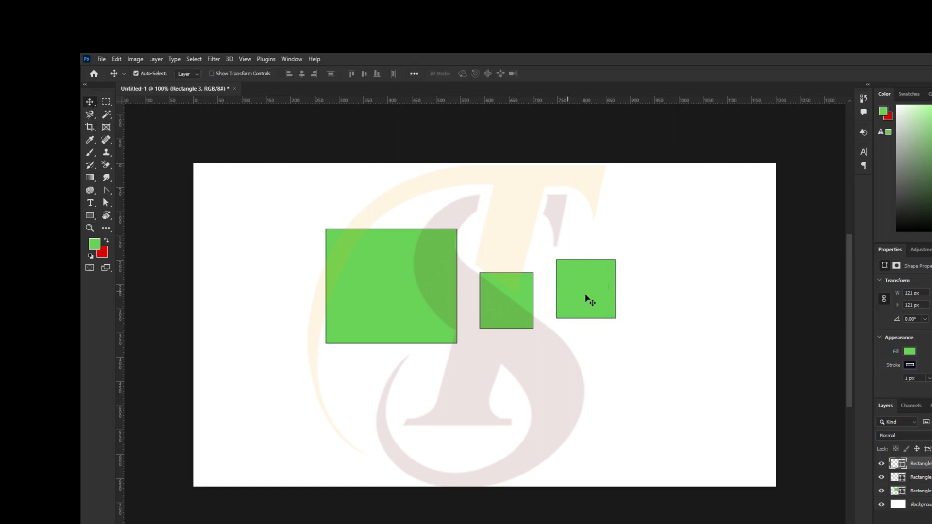
Duplicate the large rectangle directly below itself with the Move tool and undo the copy.
click(408, 298)
drag(407, 296, 407, 422)
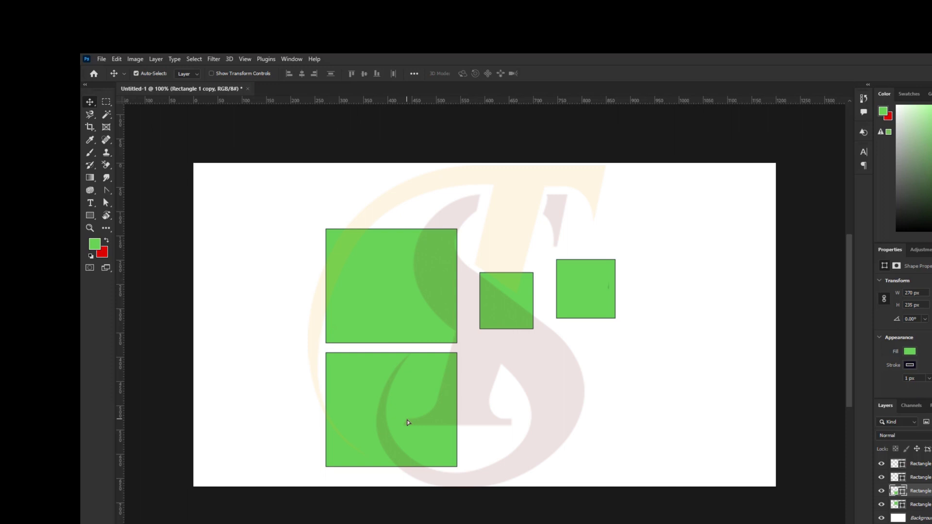
key(ctrl+z)
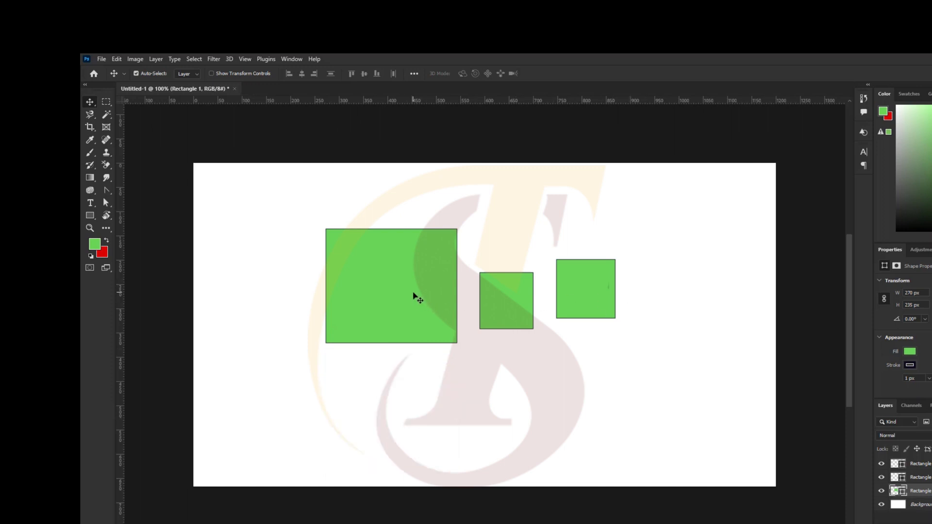
Select all three rectangles together, duplicate them straight down as a second row, and deselect everything.
shift+click(522, 306)
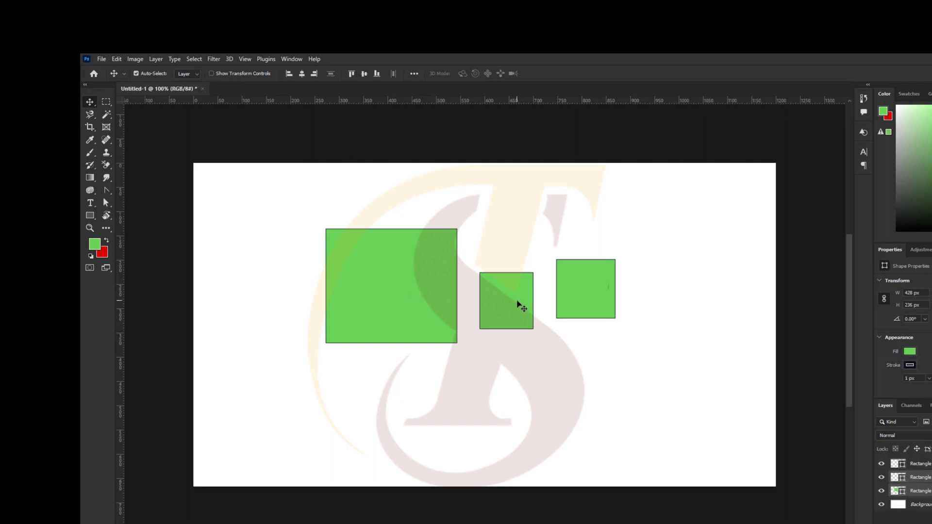
shift+click(580, 291)
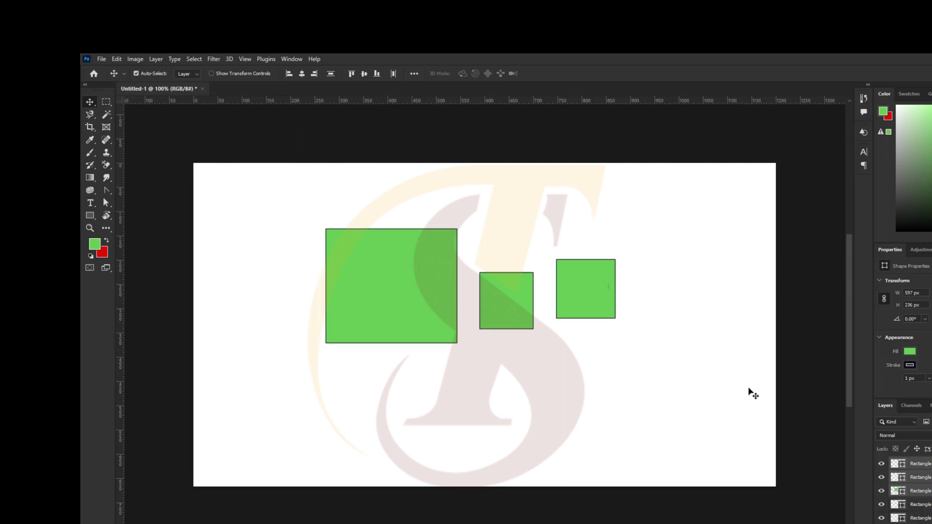
drag(584, 288, 587, 407)
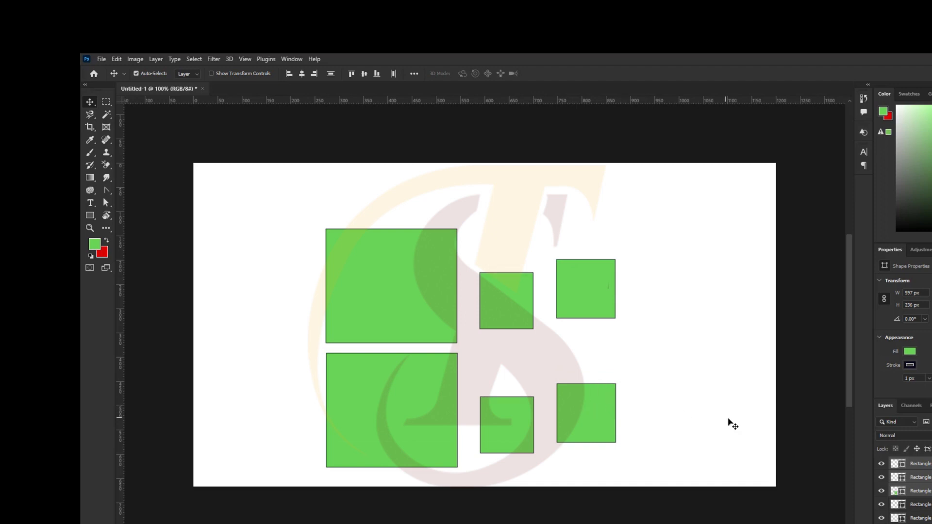
click(771, 435)
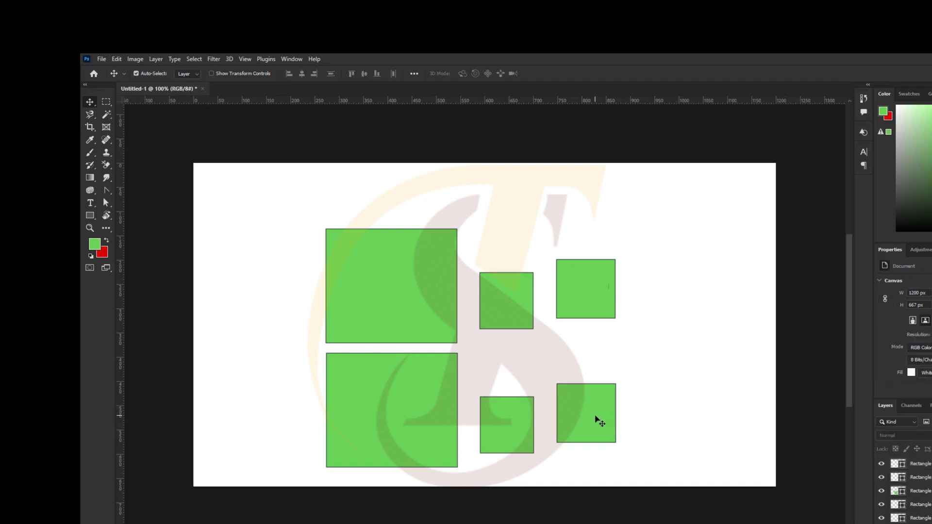
Try selecting groups of rectangles by area, move all six up and to the left, and undo the move.
click(526, 422)
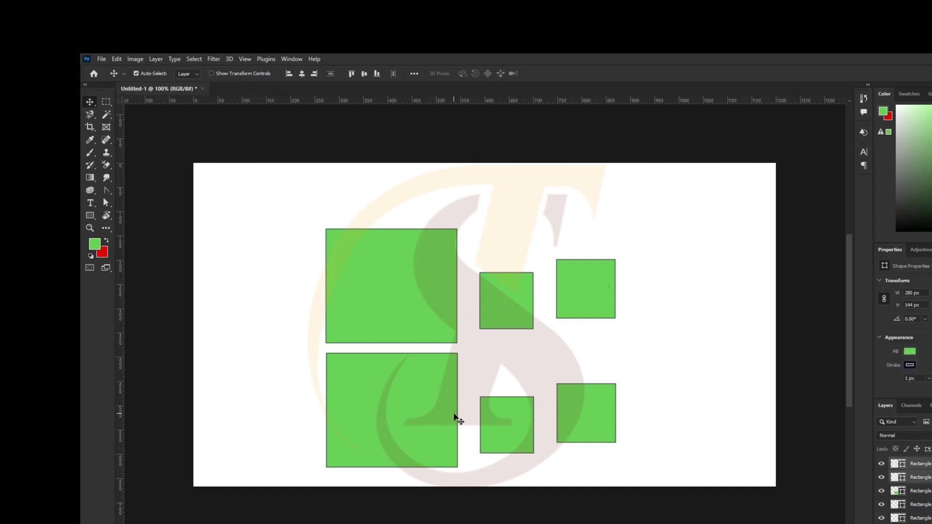
click(794, 367)
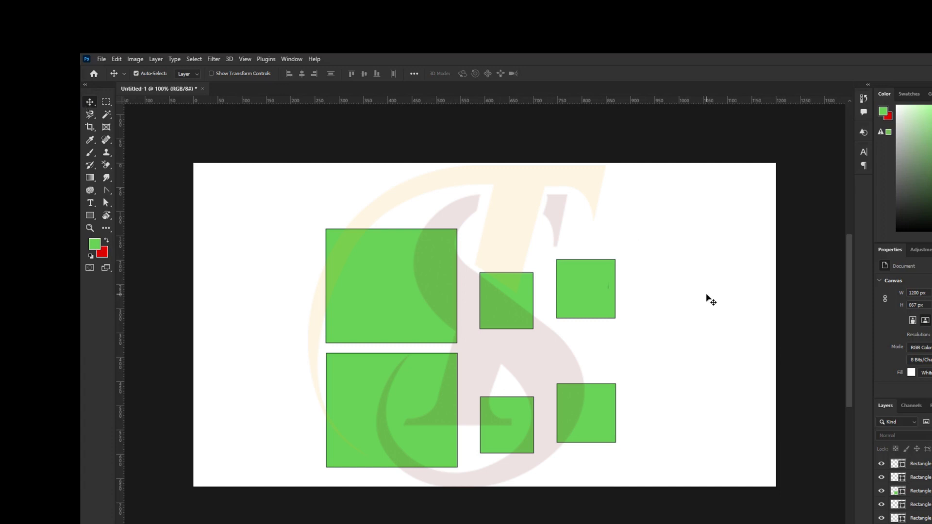
drag(807, 454, 302, 211)
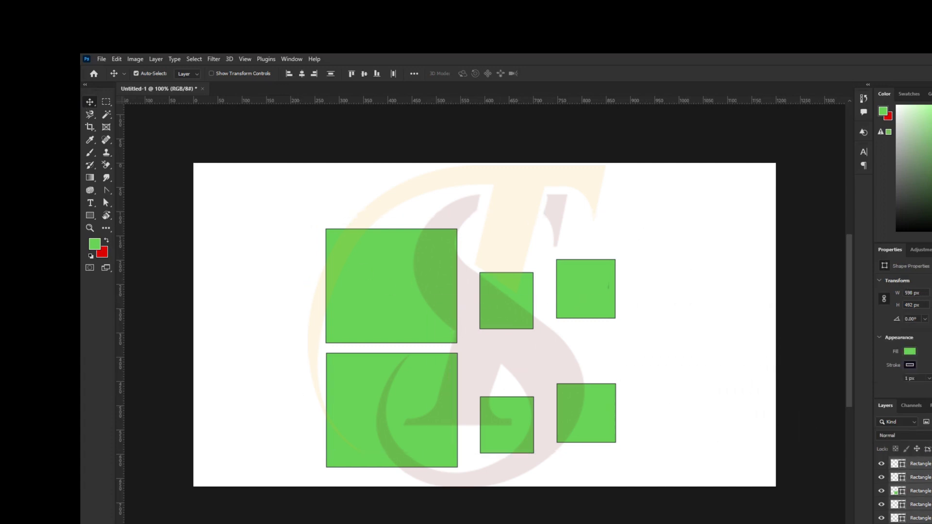
drag(518, 298, 487, 268)
key(ctrl+z)
Zoom in to 300%, pan around the canvas with the Hand tool, and fit the document back on screen.
click(108, 220)
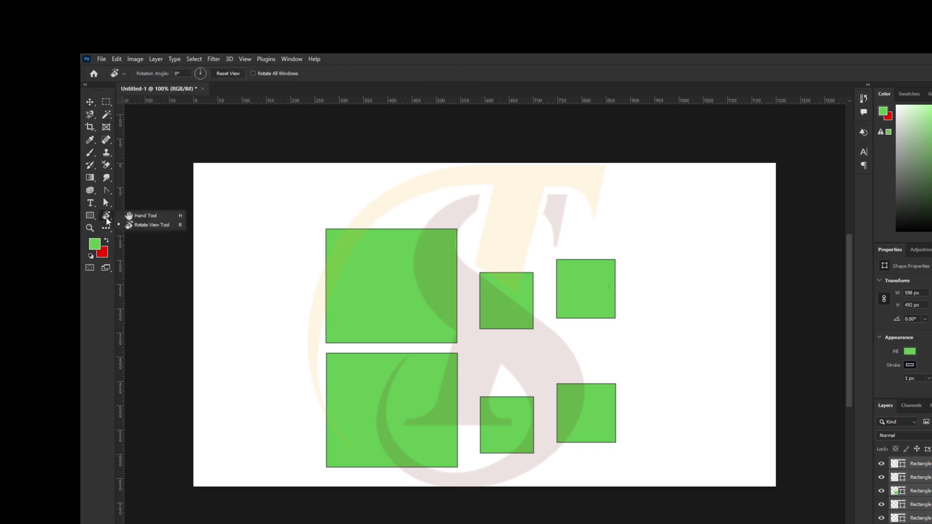
click(139, 215)
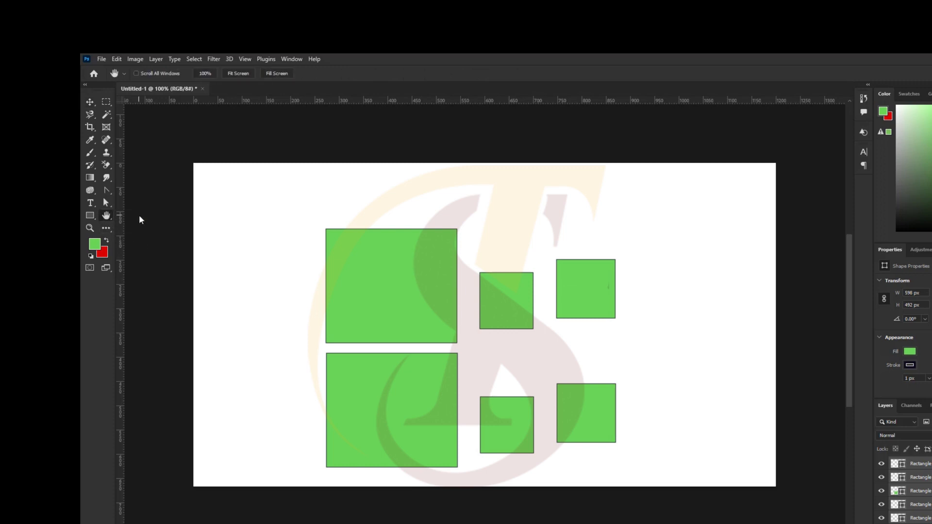
key(ctrl+plus)
key(ctrl+plus)
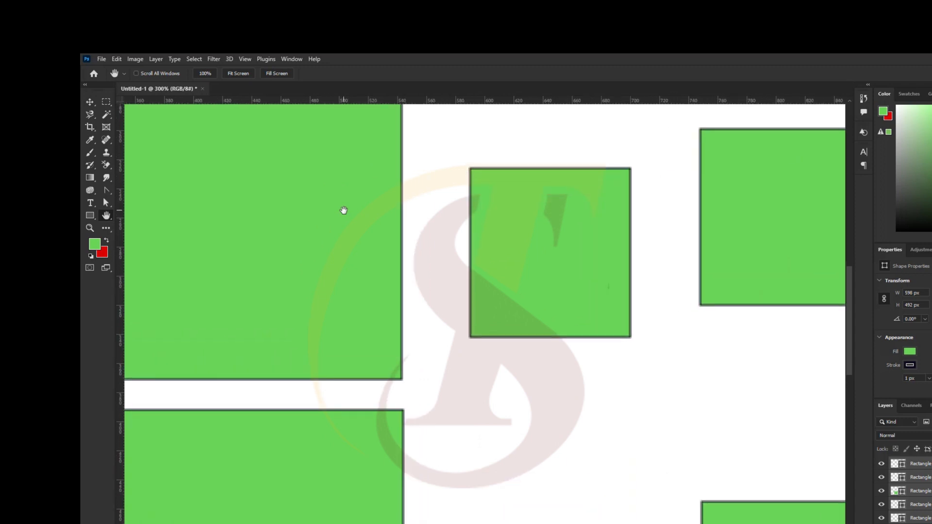
drag(418, 144, 631, 250)
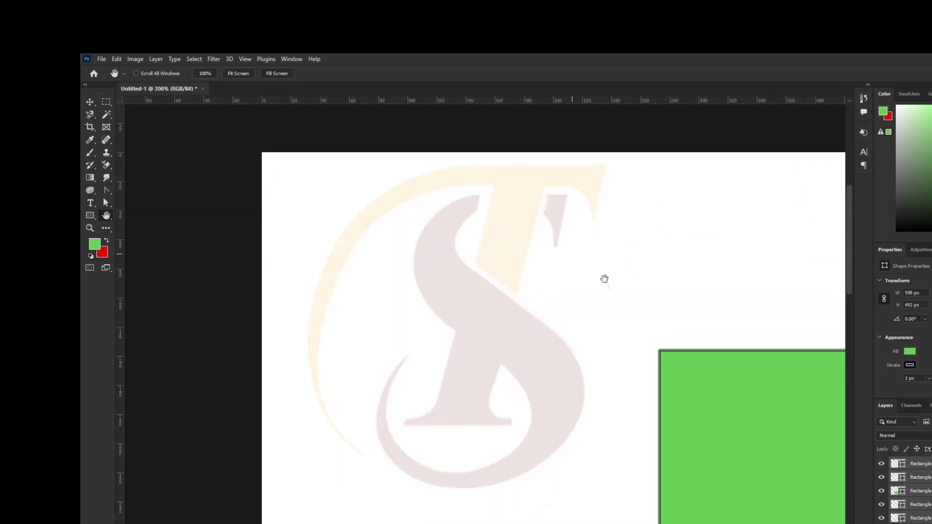
drag(597, 304, 601, 167)
drag(481, 345, 428, 202)
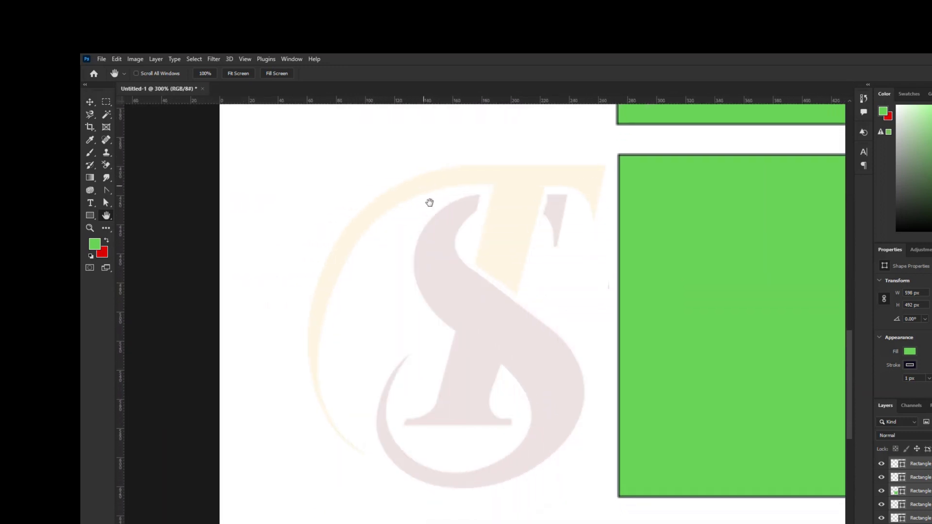
drag(380, 393, 223, 344)
drag(500, 340, 231, 366)
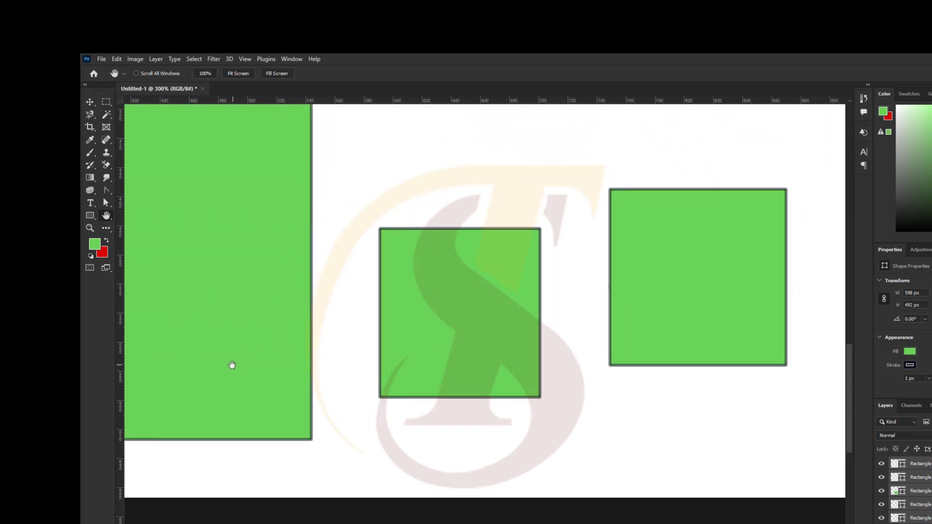
key(ctrl+0)
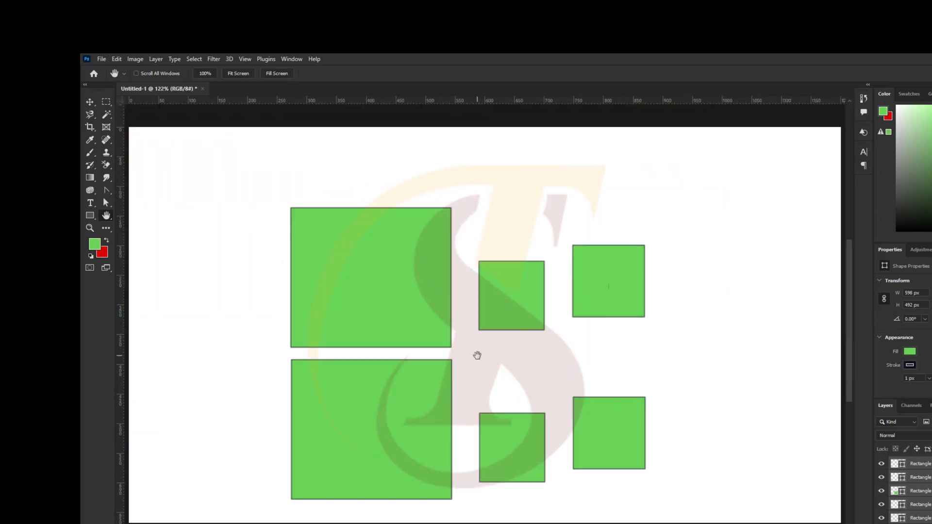
Zoom in to 200% and pan across the canvas while the Move tool stays active, then deselect the rectangles.
click(107, 215)
click(131, 216)
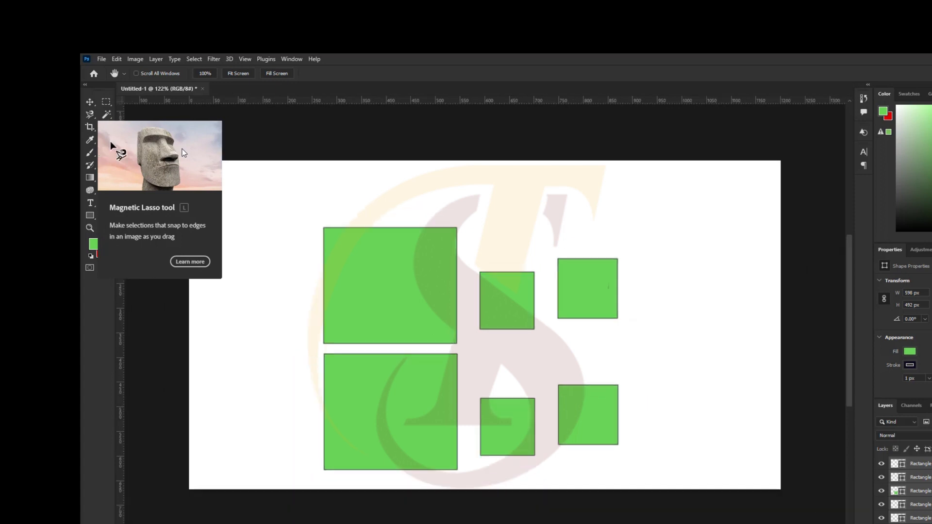
key(ctrl+plus)
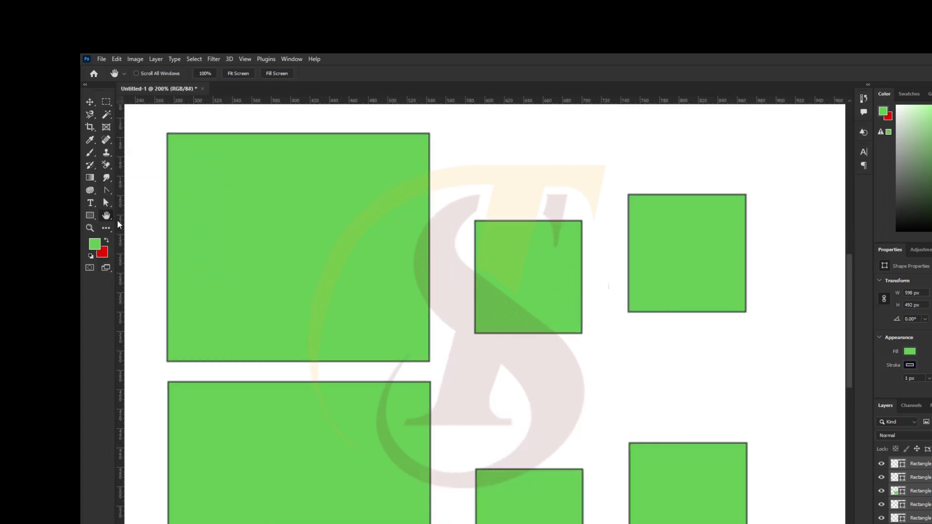
click(90, 102)
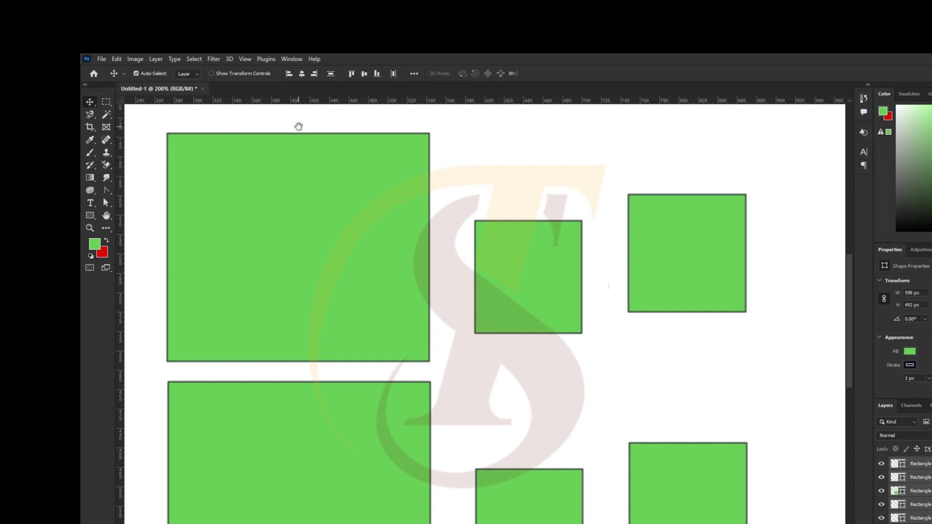
drag(298, 126, 398, 162)
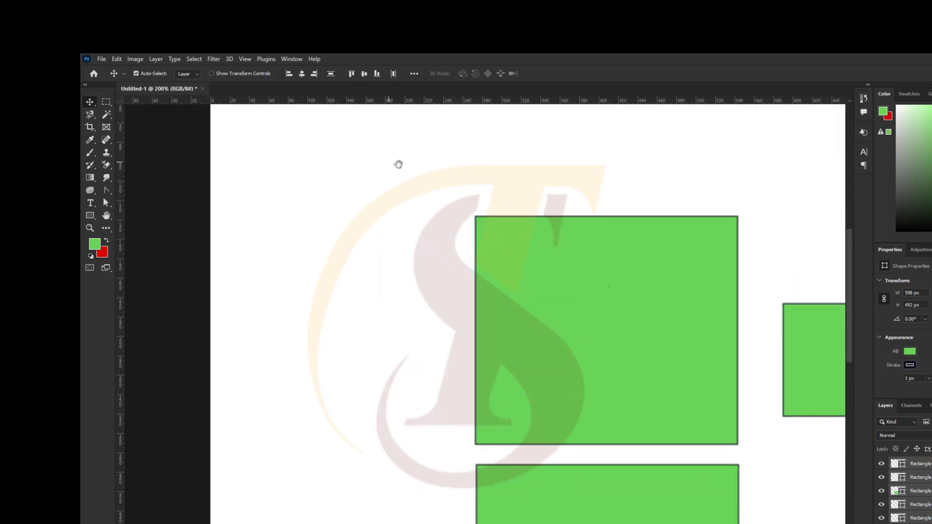
scroll(382, 178, down, 7)
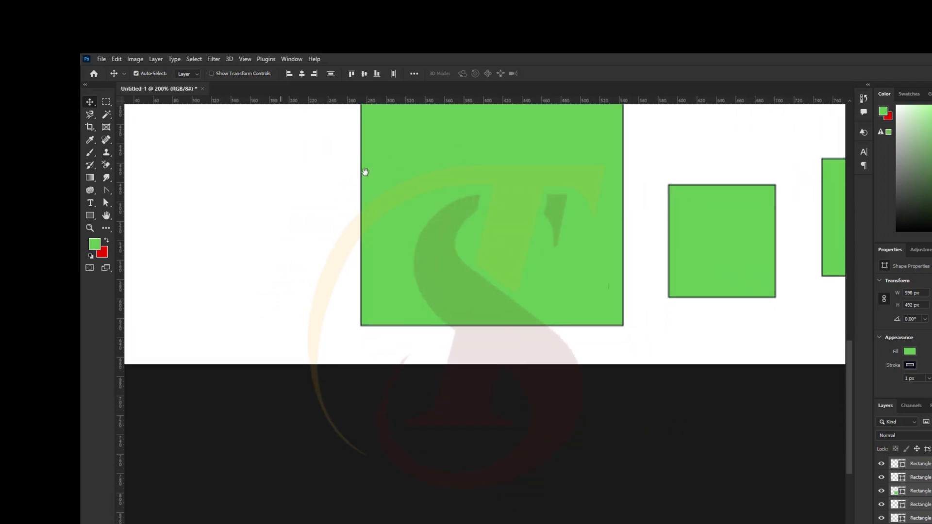
click(306, 211)
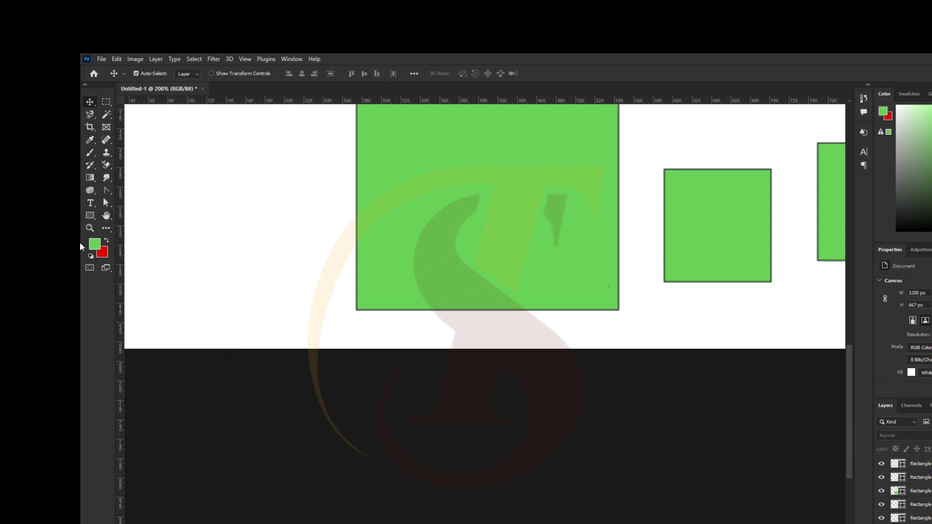
Fit the canvas on screen, rotate it freehand counterclockwise with the Rotate View tool to about -8°, and reset the view.
click(106, 216)
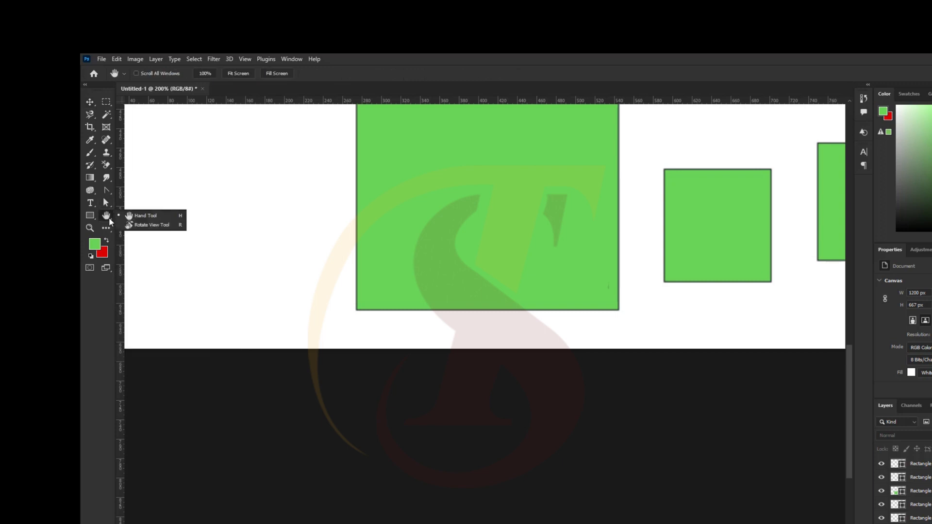
click(152, 226)
key(ctrl+0)
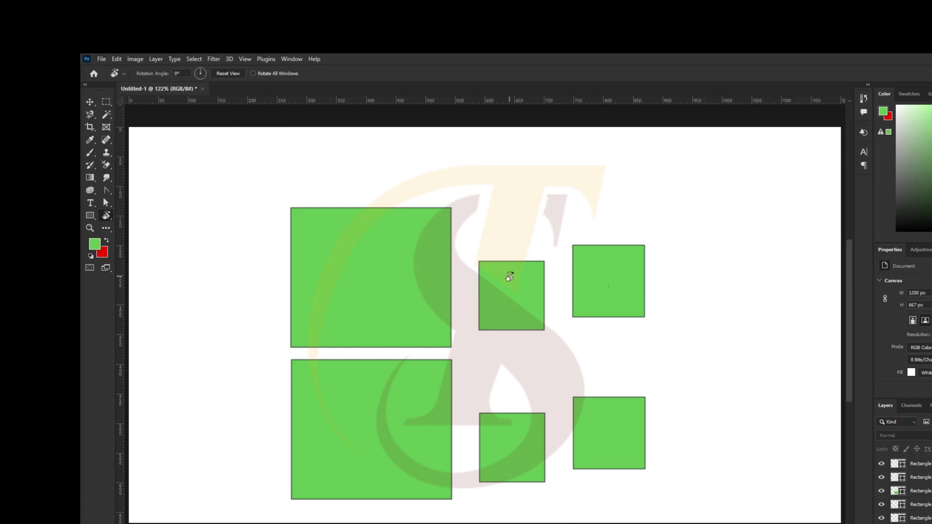
drag(508, 272, 505, 237)
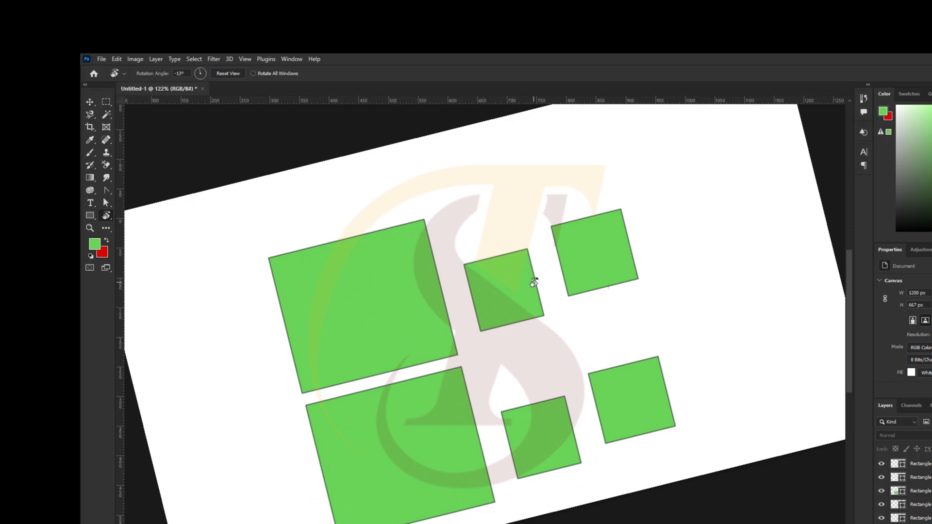
drag(534, 283, 545, 276)
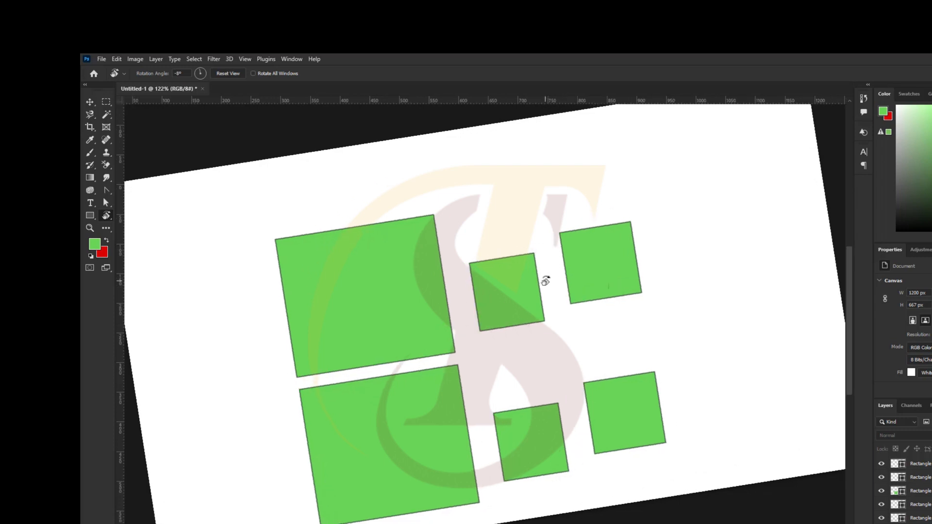
click(232, 74)
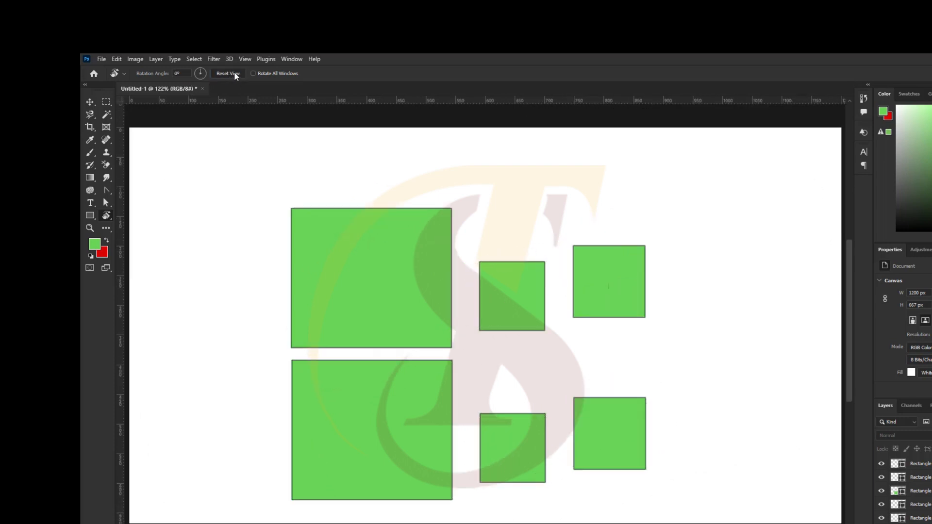
Rotate the view freehand to about -22°, zoom out to 66.7%, and set the rotation angle to 90°.
click(180, 74)
drag(518, 232, 478, 229)
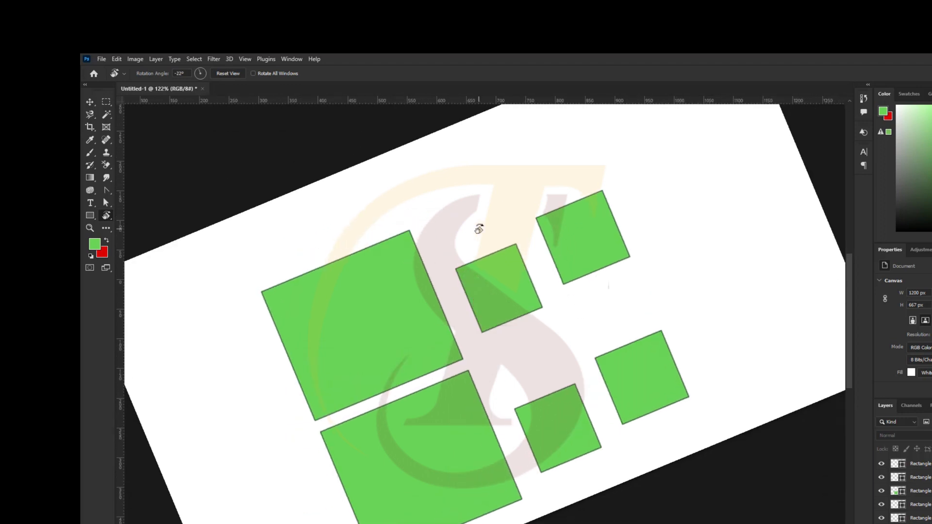
key(ctrl+minus)
key(ctrl+minus)
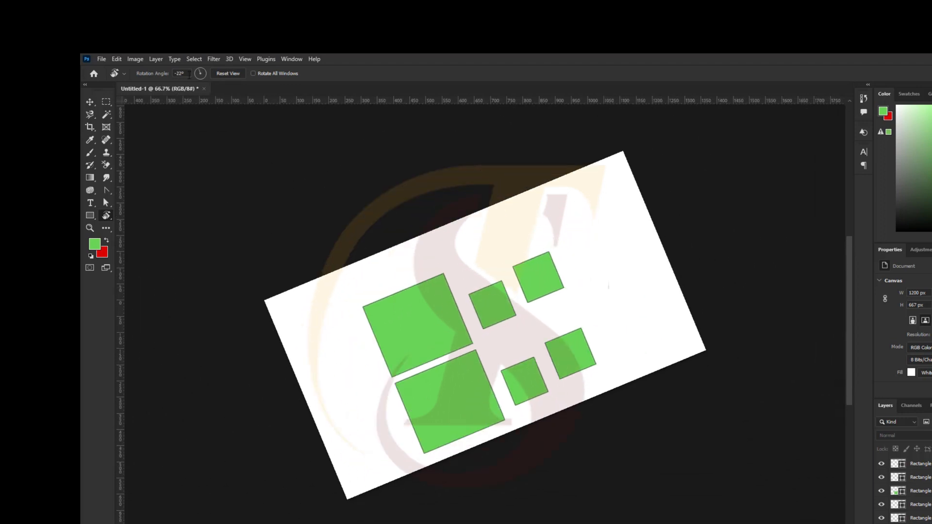
text(90)
key(Return)
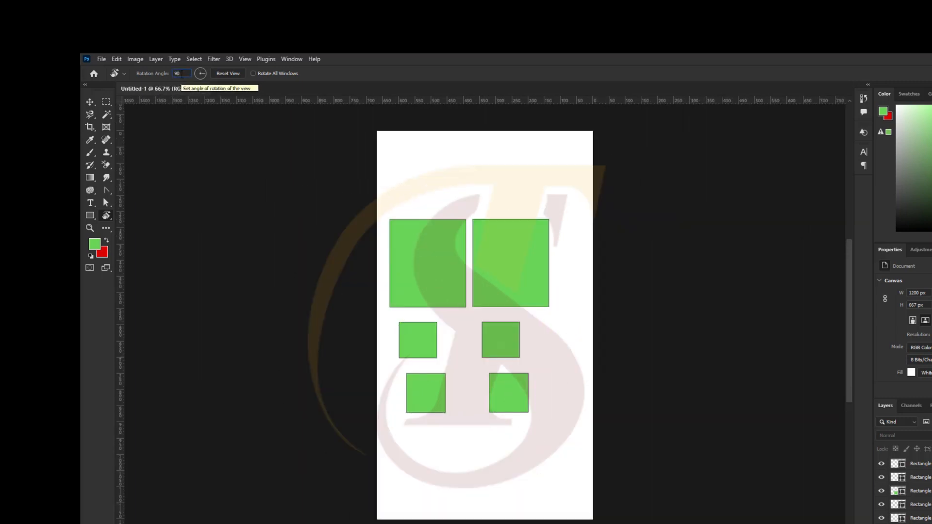
Set the view rotation angle to 0°, return to the Move tool, and fit the canvas on screen.
click(177, 73)
text(0)
key(Return)
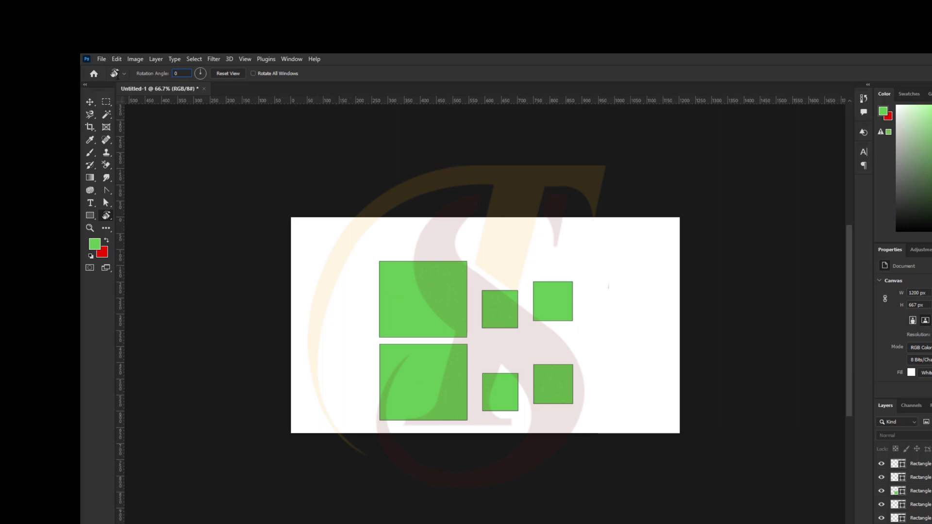
click(92, 103)
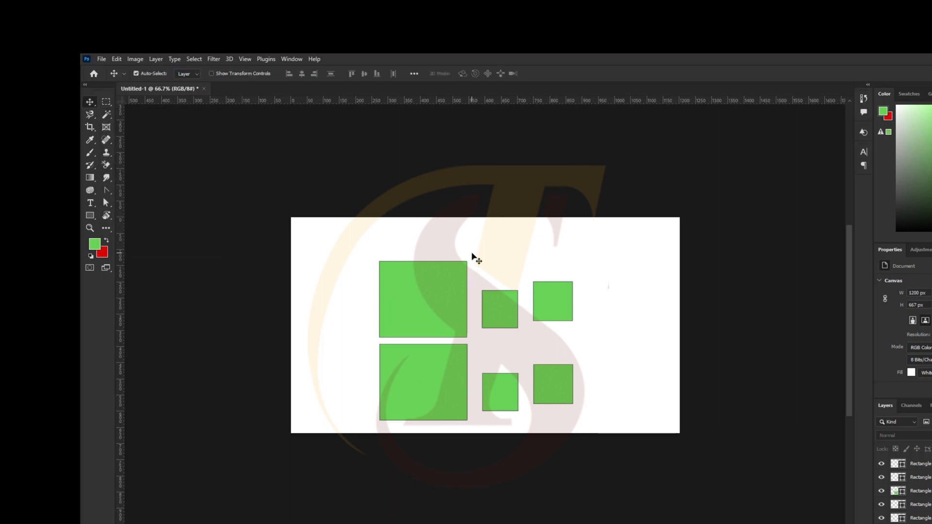
key(ctrl+0)
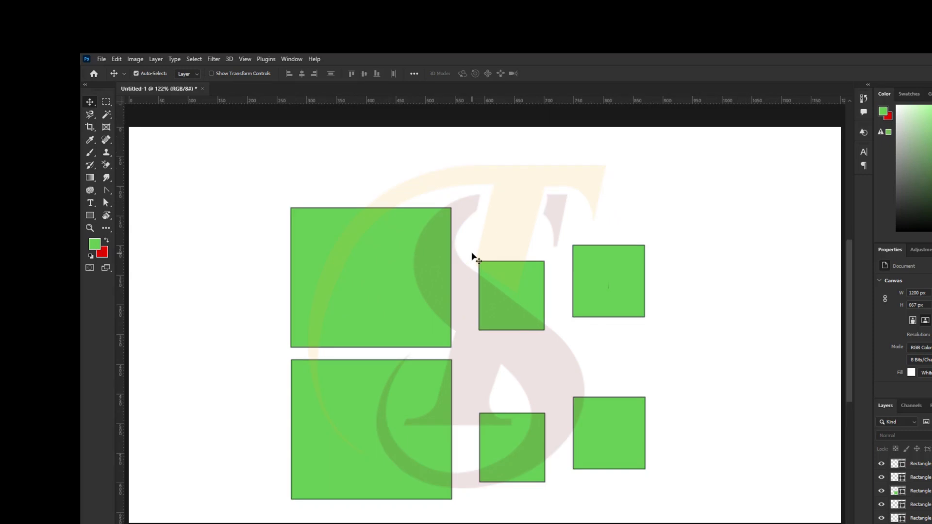